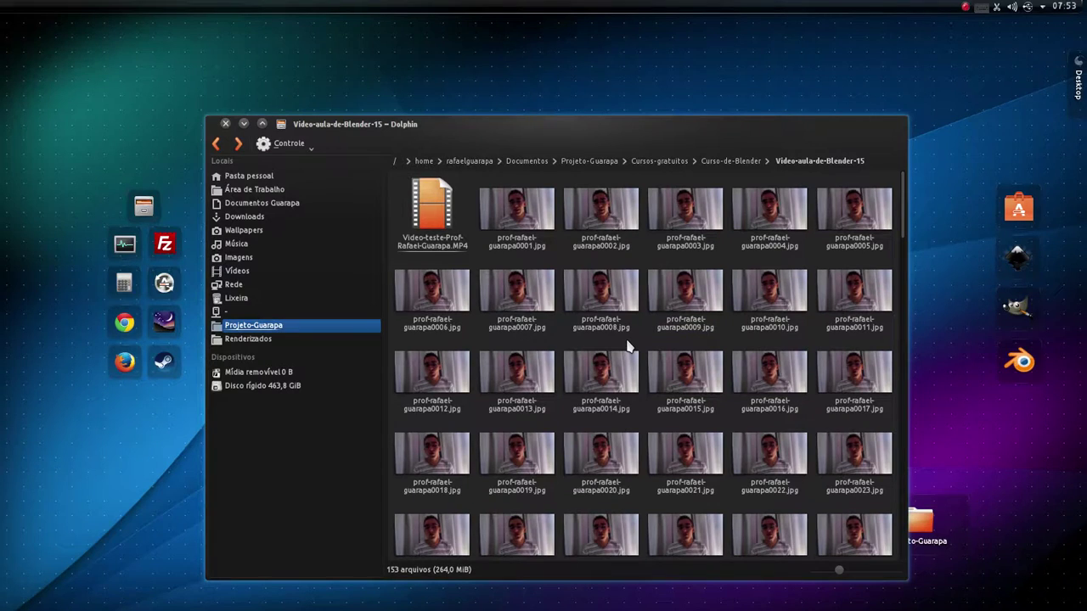
Step: Preview the MP4 test video from about 00:31, close the player and select the first JPG of the image sequence
left_click(435, 245)
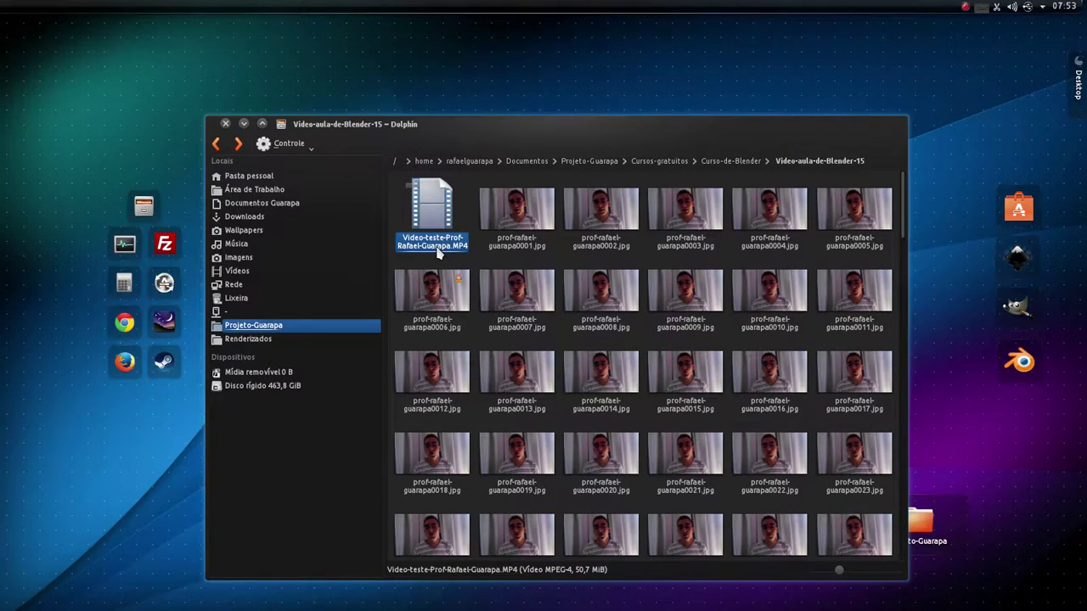
double_click(438, 252)
left_click(481, 531)
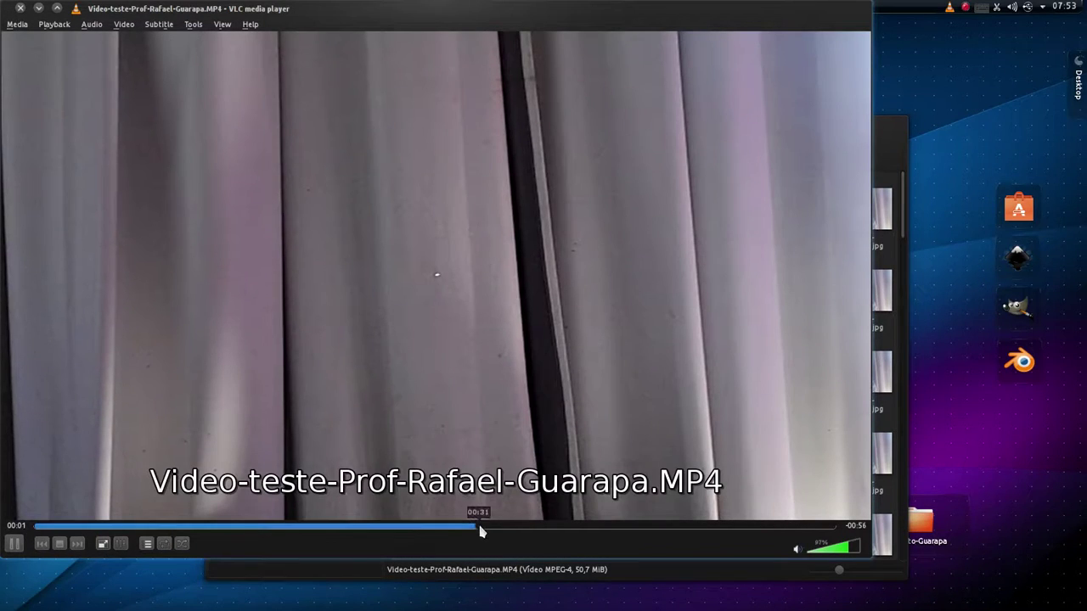
key("space")
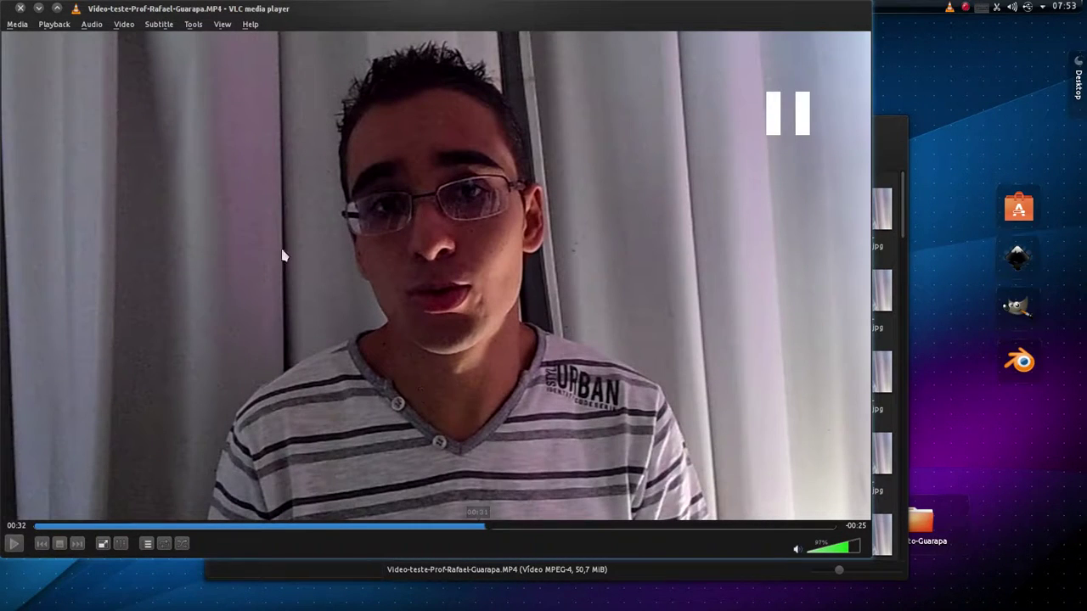
left_click(24, 8)
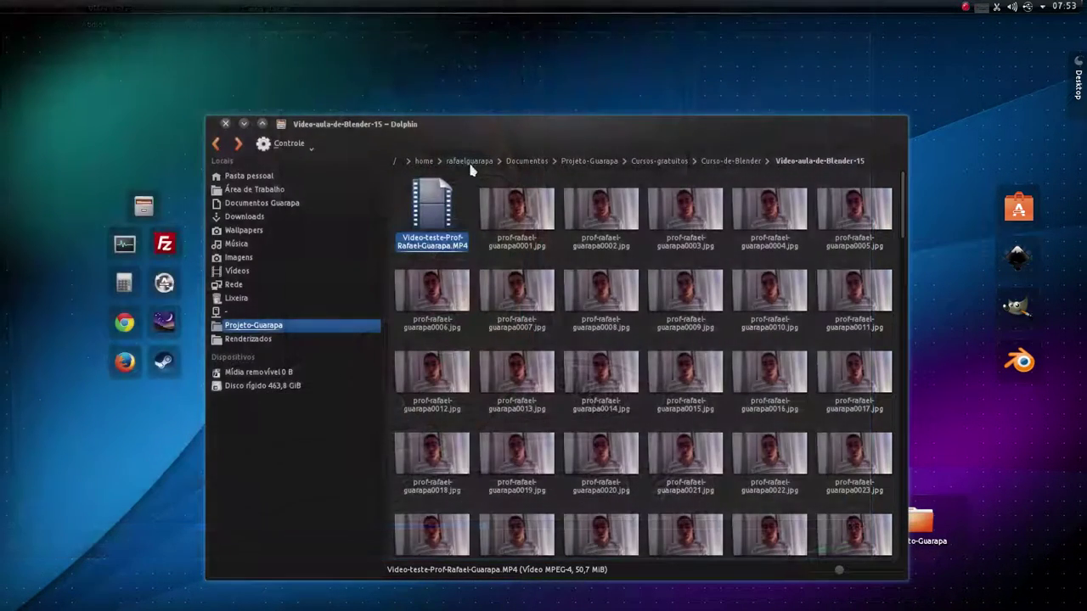
left_click(522, 232)
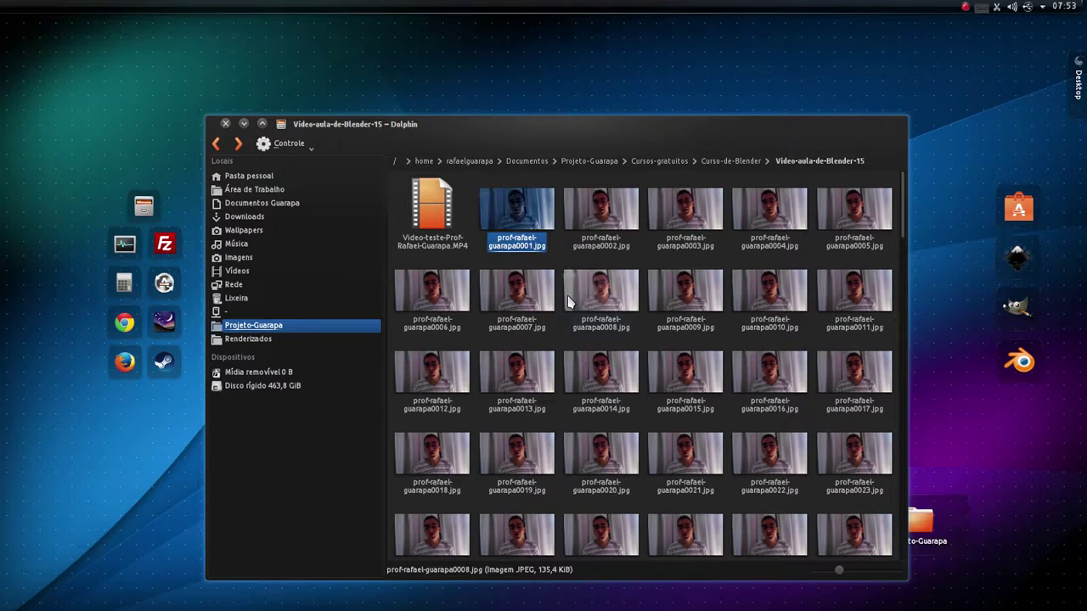
left_click(562, 257)
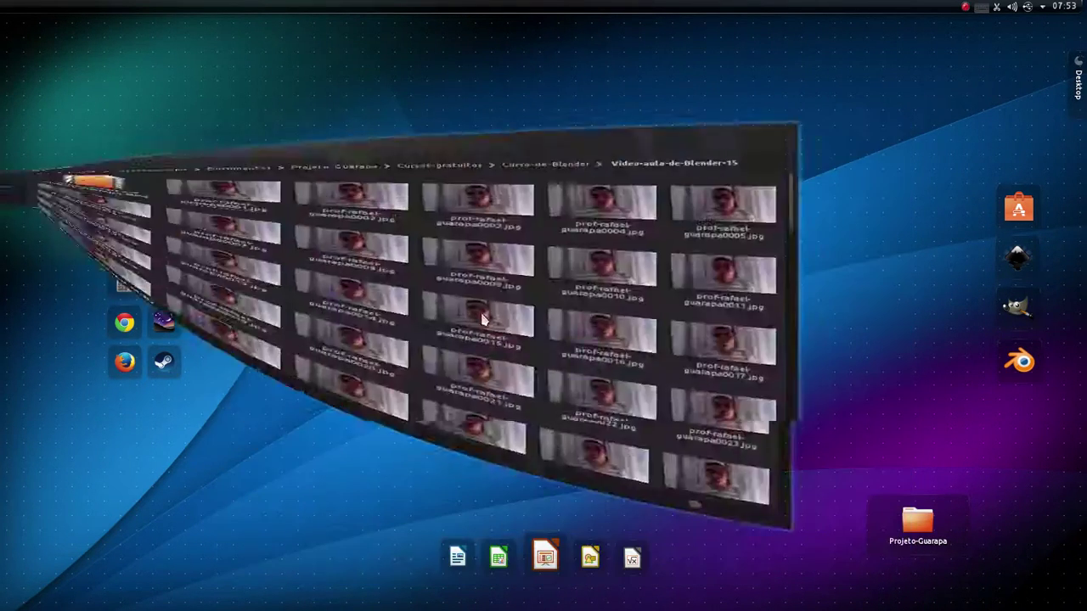
Step: Minimise the file manager window and launch Blender in a maximised window
left_click(246, 125)
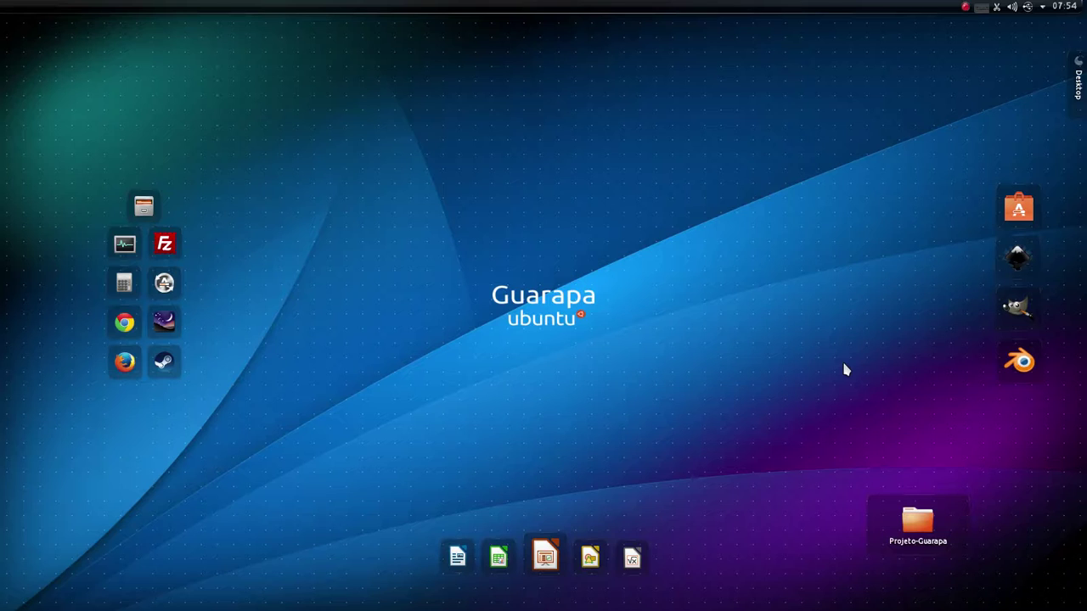
left_click(1020, 362)
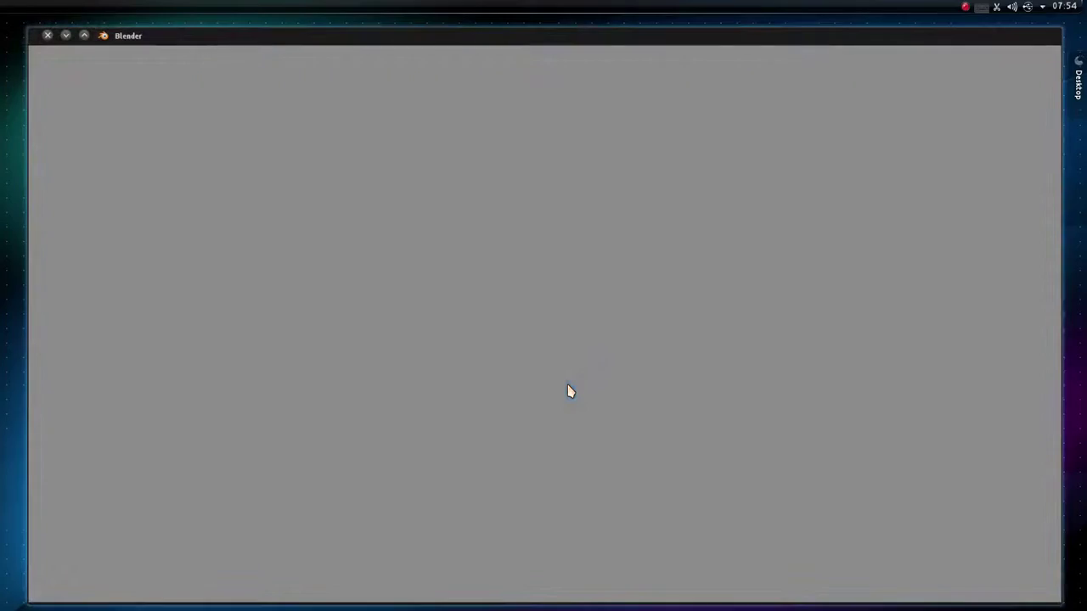
left_click(84, 35)
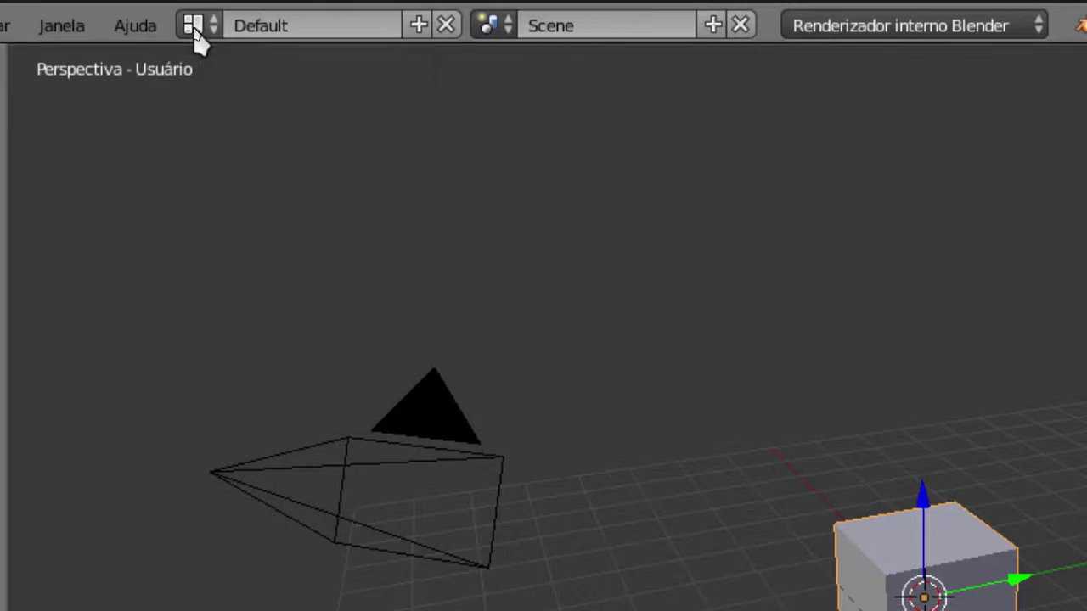
Step: Switch the screen layout to Video Editing and change the graph editor area to the Properties editor
left_click(194, 32)
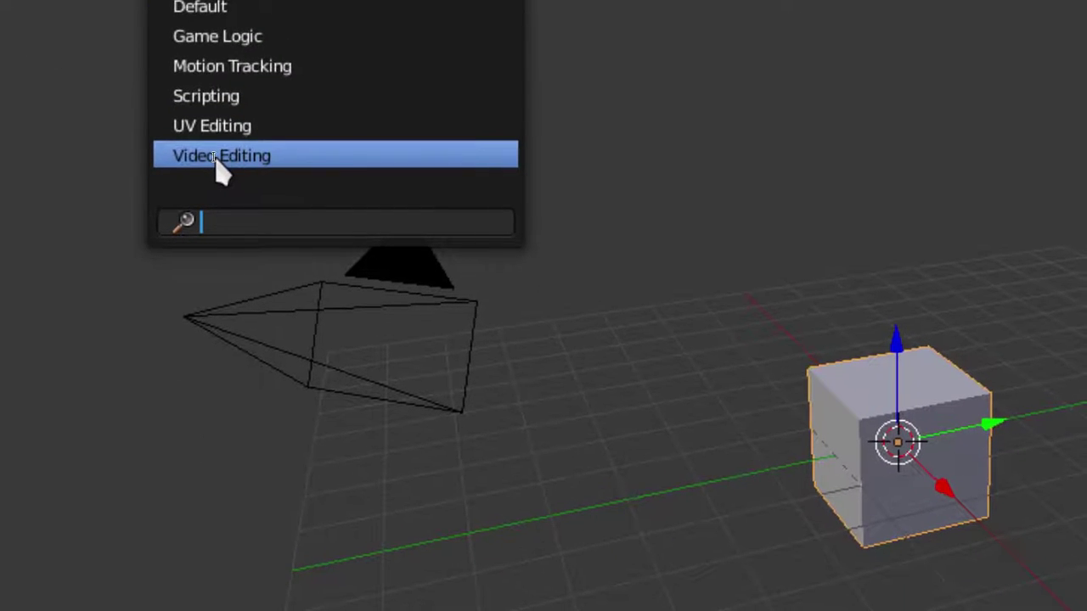
left_click(217, 161)
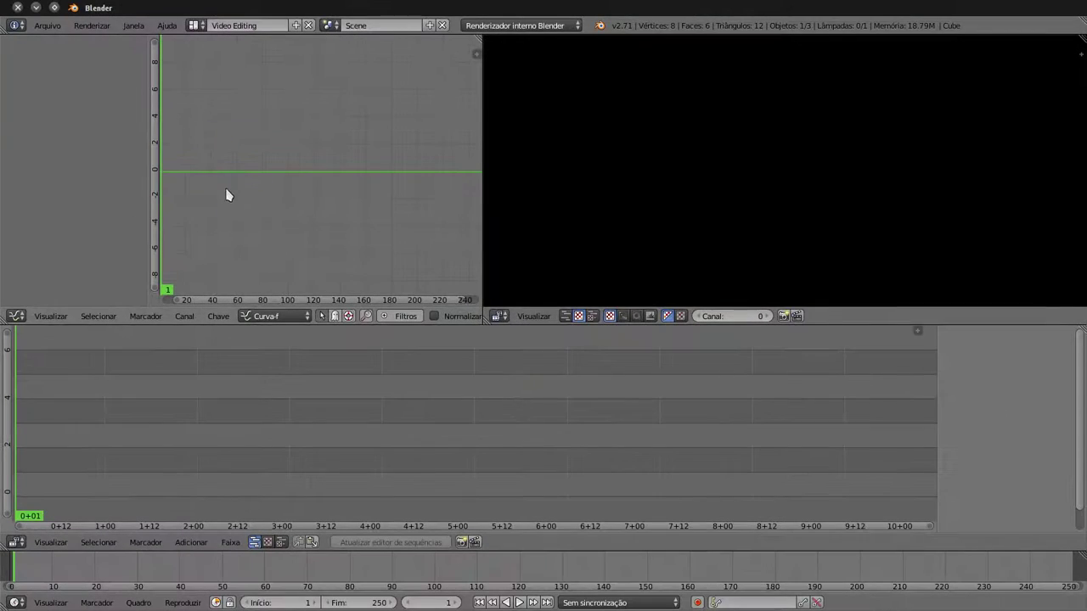
left_click(17, 317)
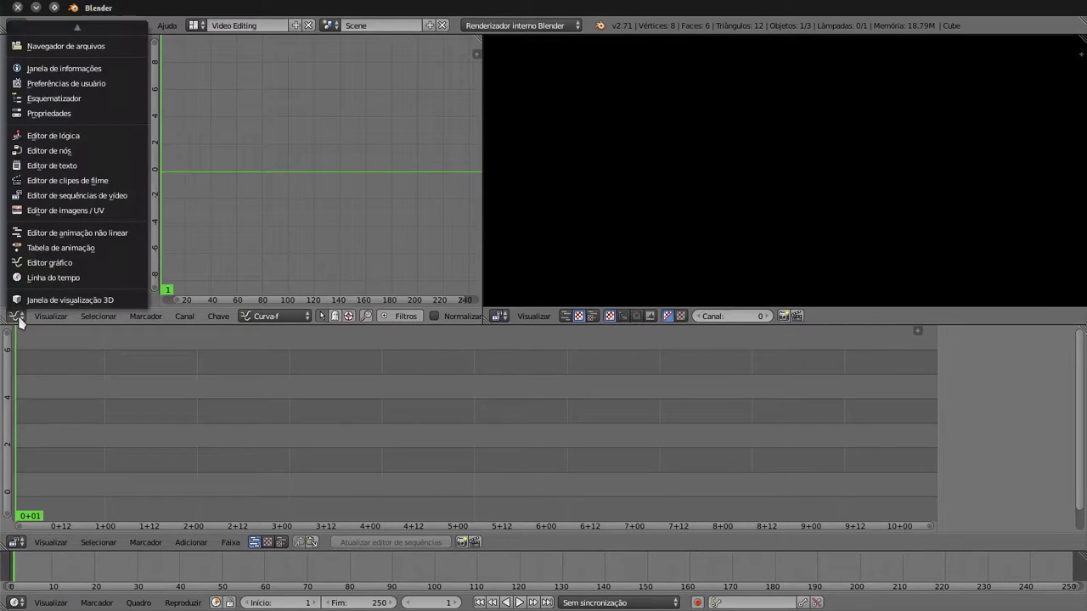
left_click(34, 113)
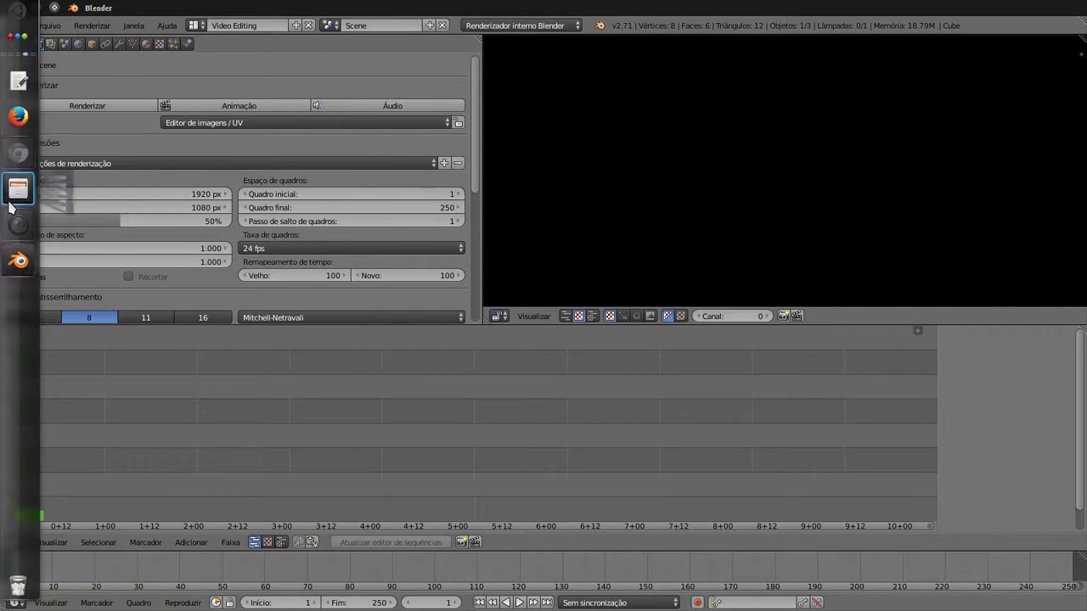
Step: Open the MP4 test video from the file manager in VLC, check its codec resolution and frame rate, and put both windows away
left_click(11, 202)
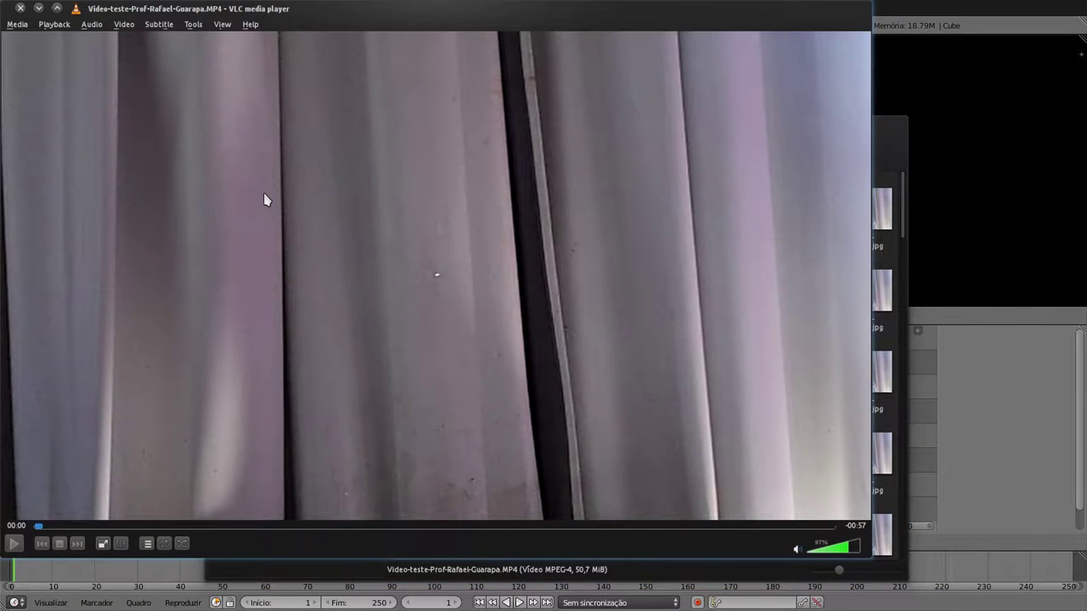
key("ctrl+j")
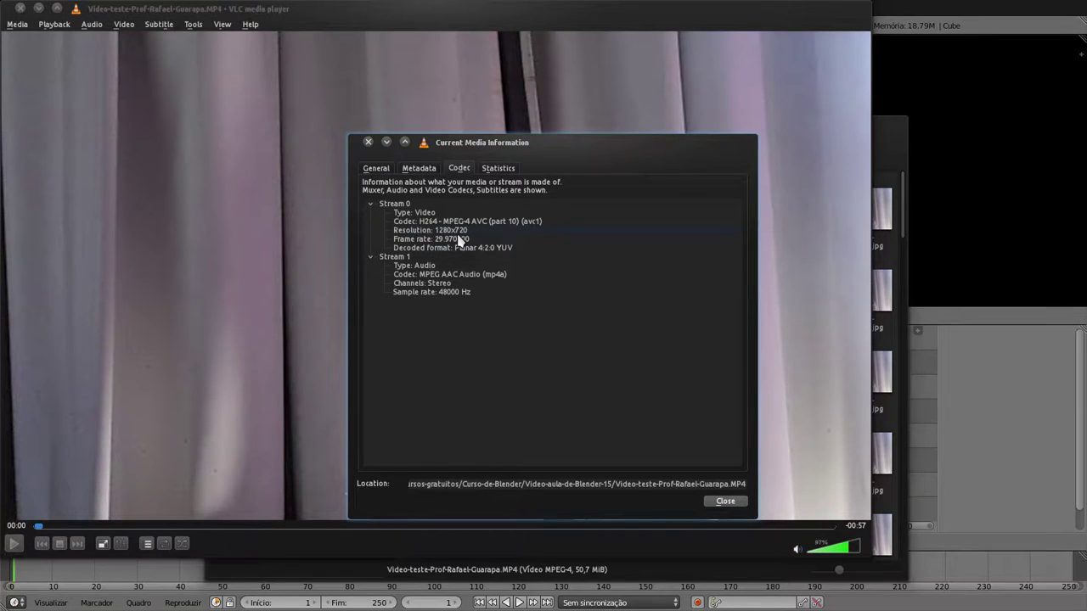
left_click(371, 143)
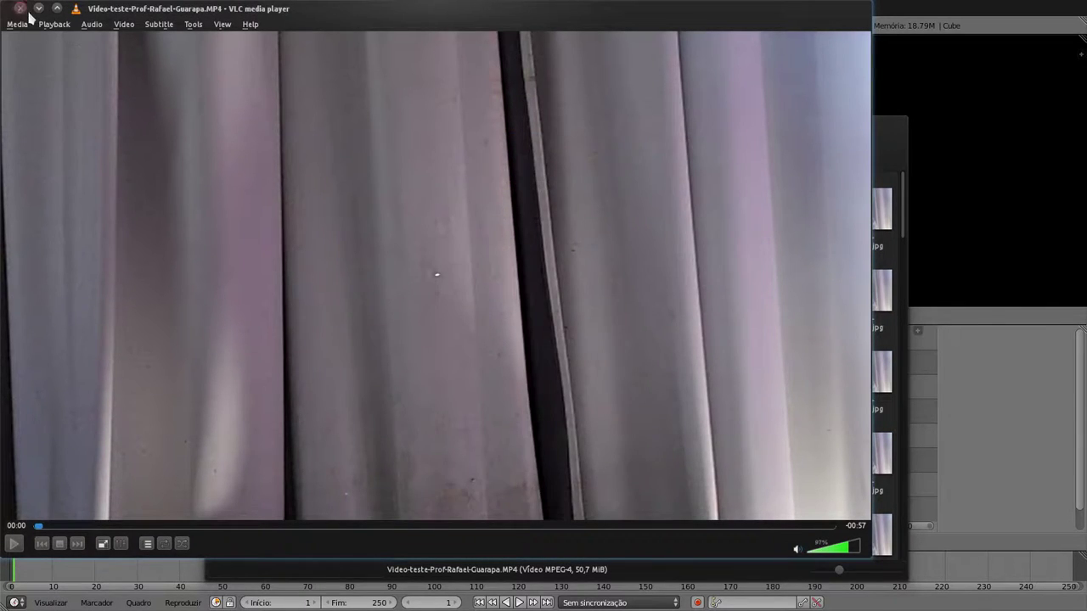
left_click(19, 9)
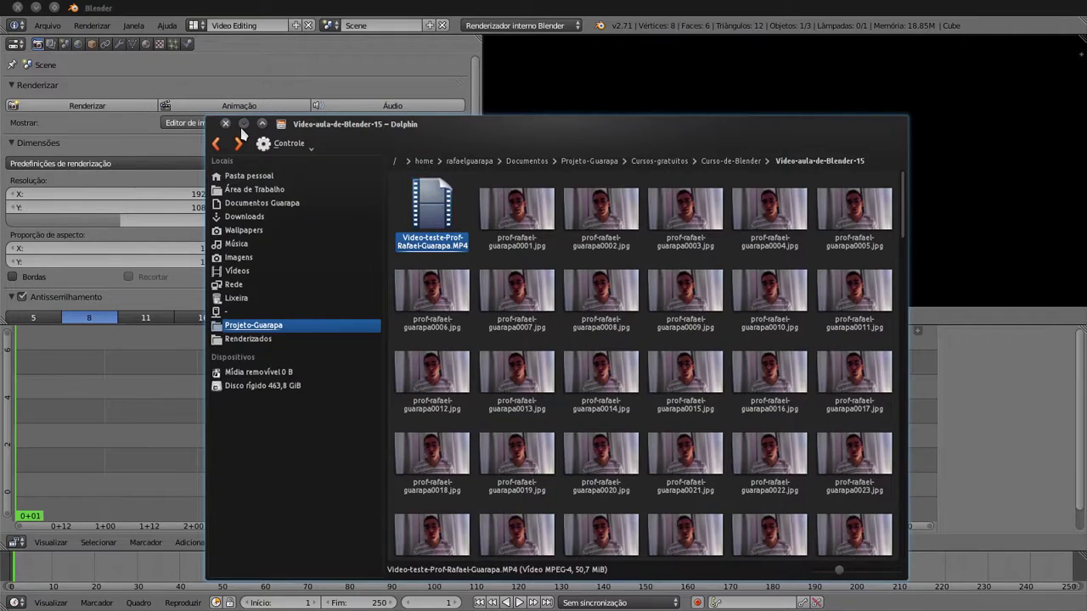
left_click(243, 126)
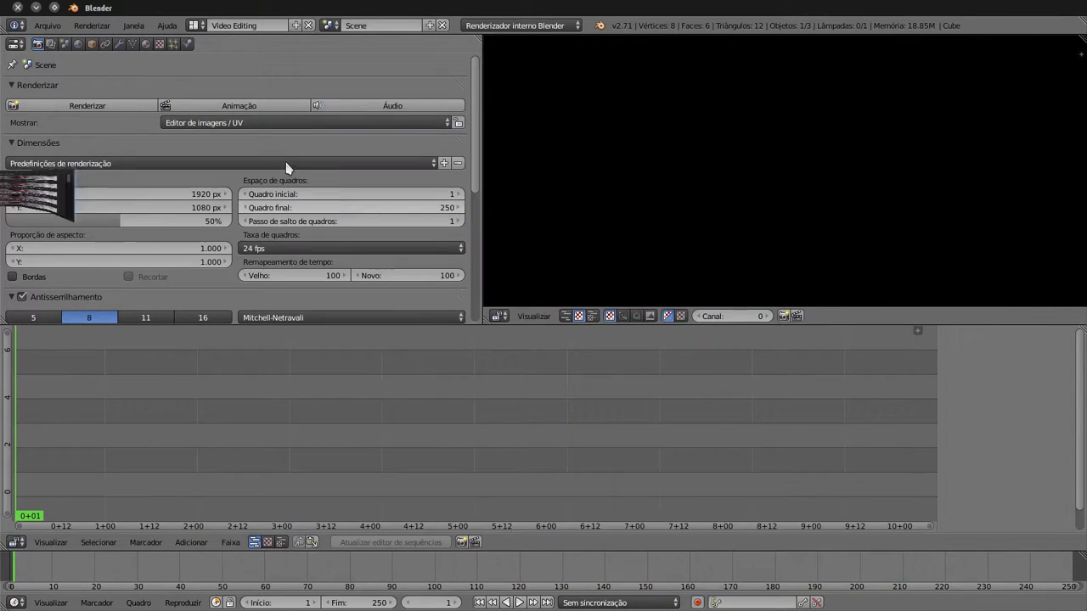
Step: Set the render resolution to 1280 × 720 px at 100% and the frame rate to 29.97 fps
left_click(158, 194)
type("1280")
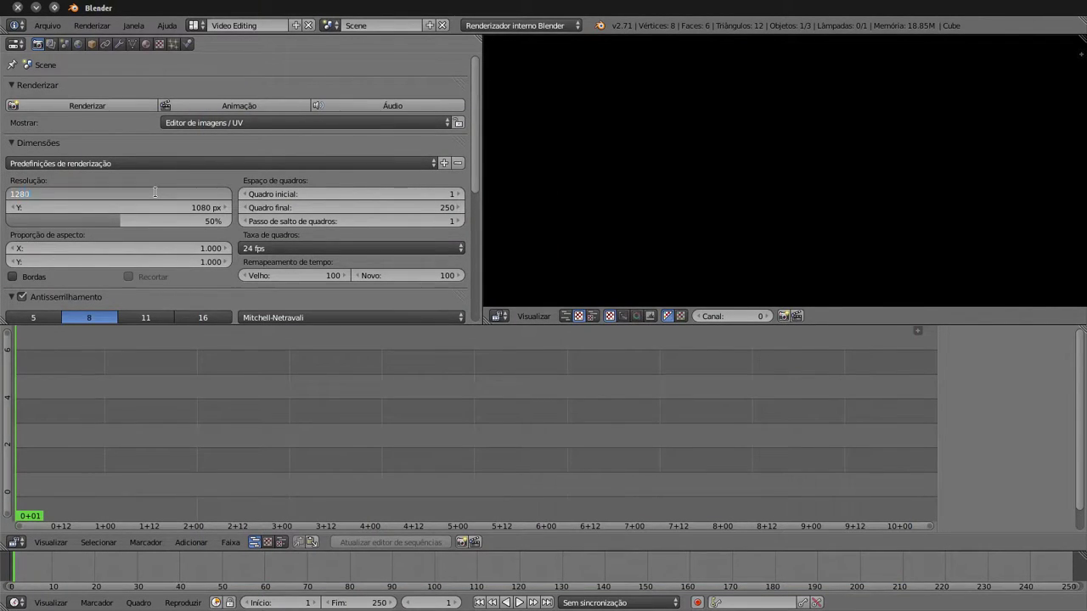
key("Return")
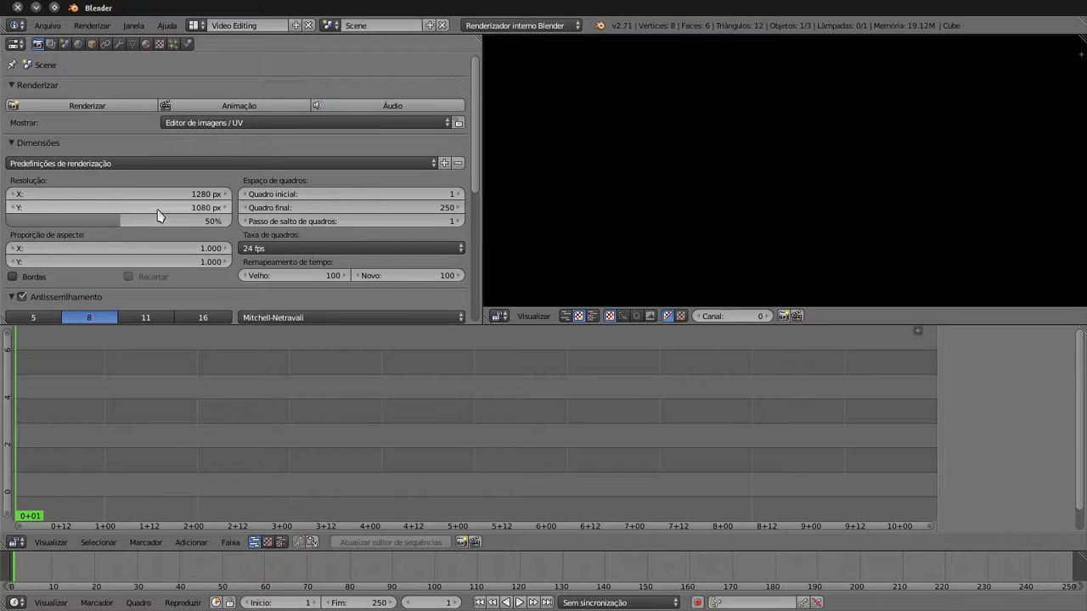
left_click(154, 206)
type("720")
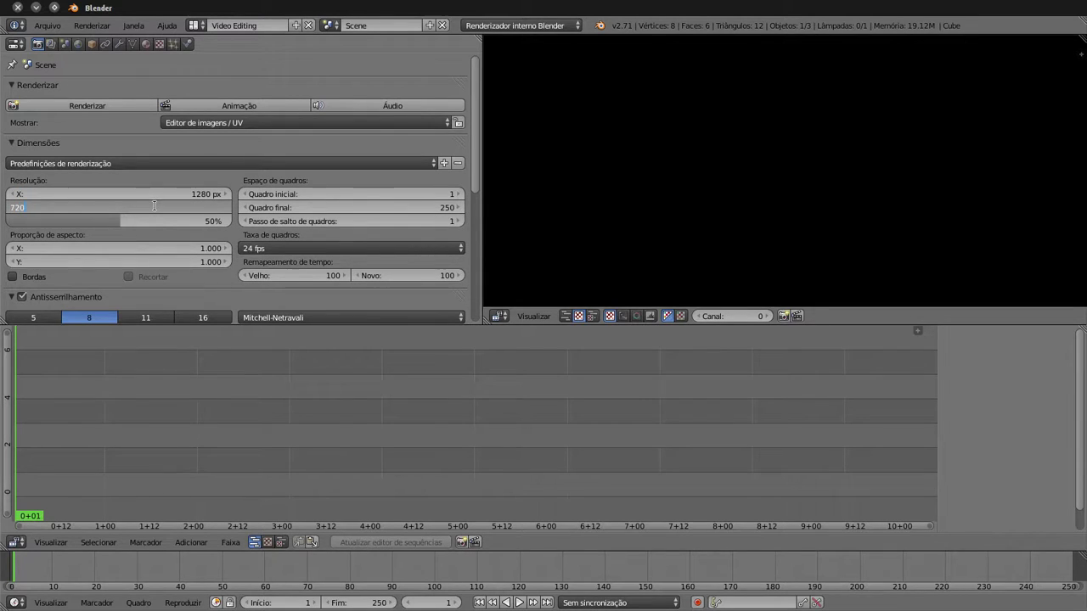
key("Return")
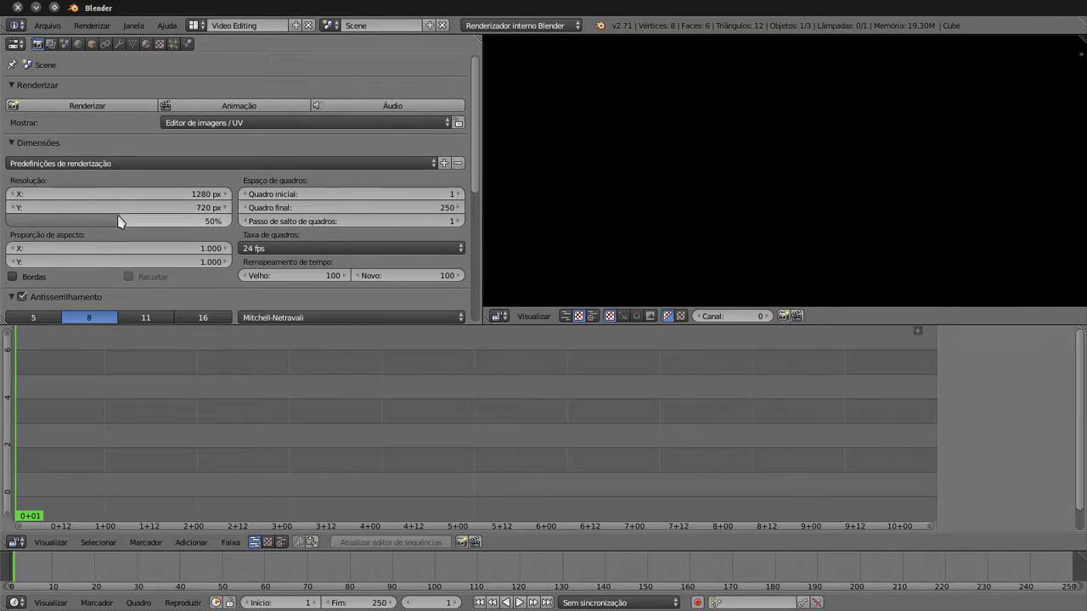
left_click_drag(121, 221, 202, 224)
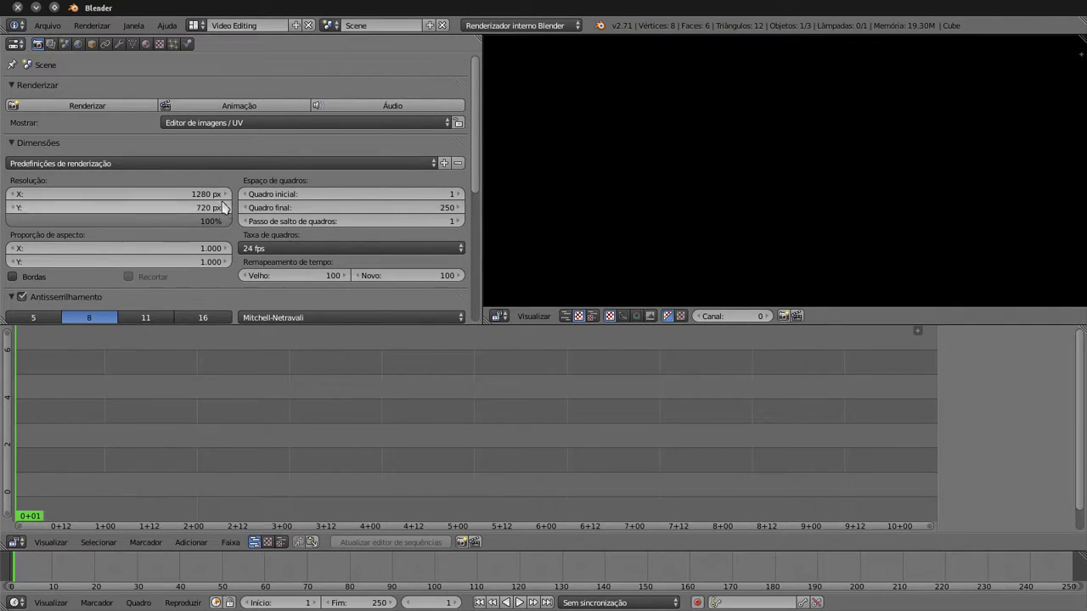
left_click(252, 248)
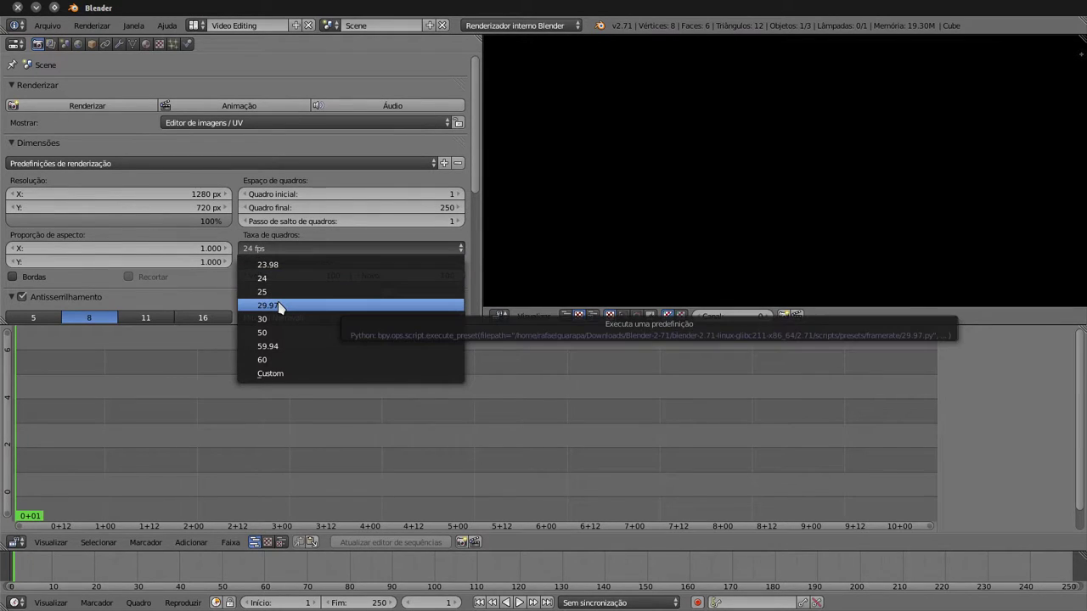
left_click(279, 306)
Step: Try custom frame rates of 100 and 10 frames per second, and return to the 29.97 fps preset
left_click(289, 249)
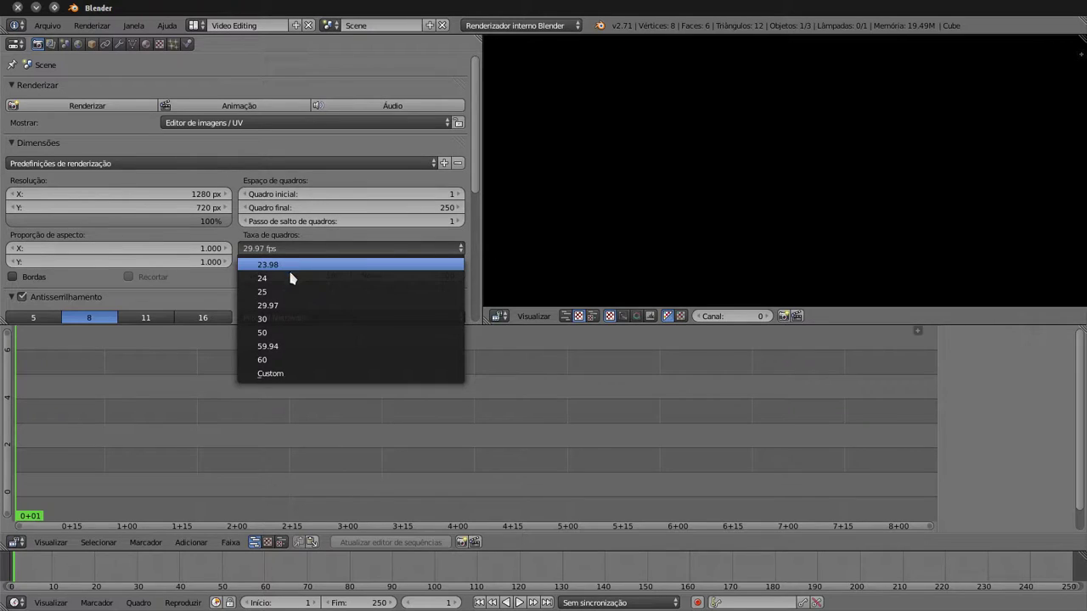
left_click(283, 375)
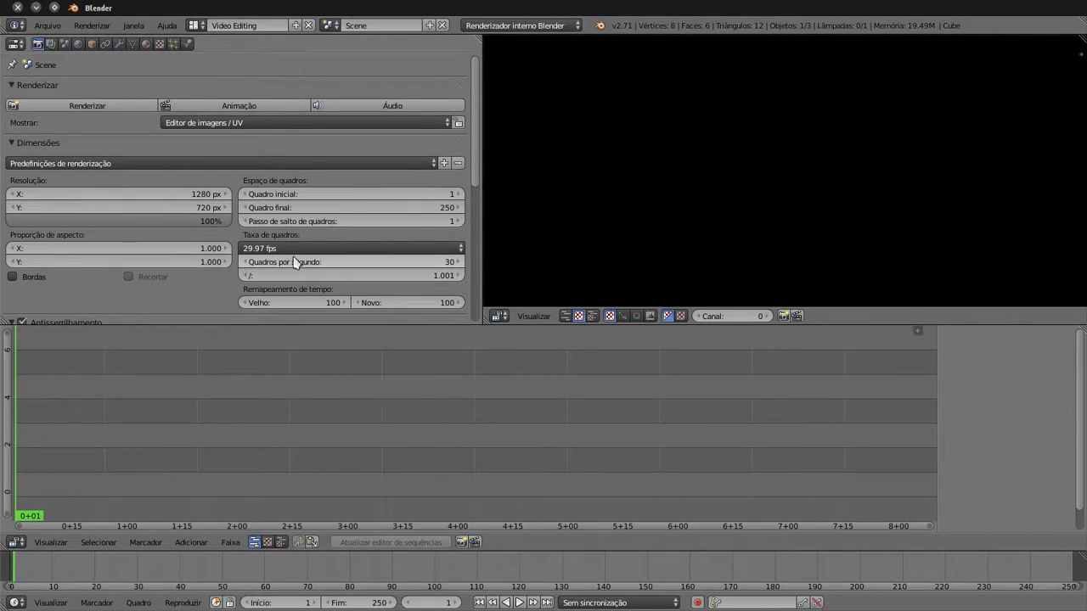
left_click(307, 249)
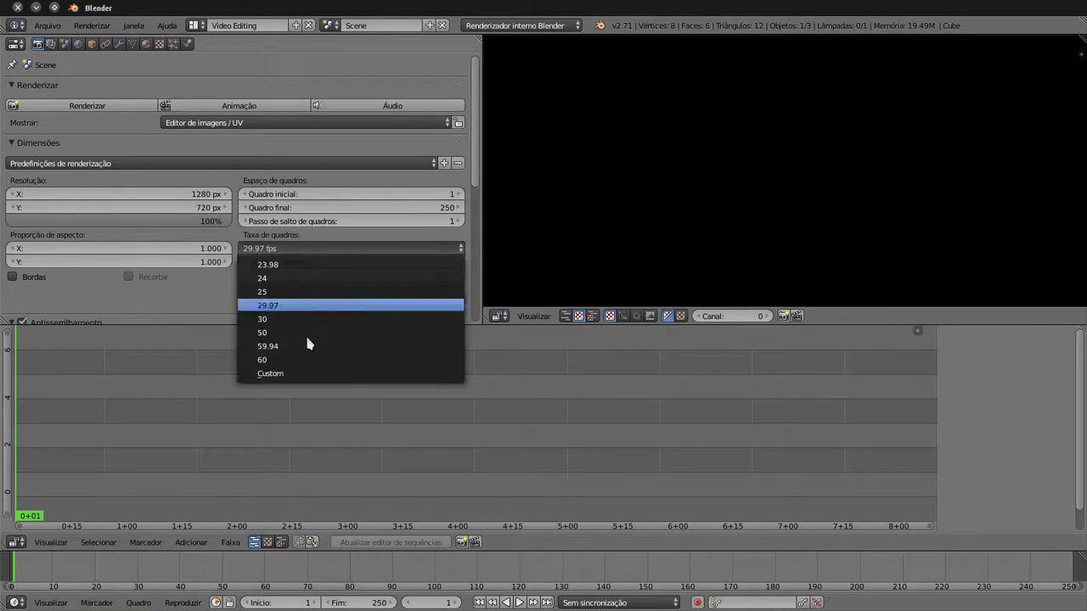
left_click(310, 373)
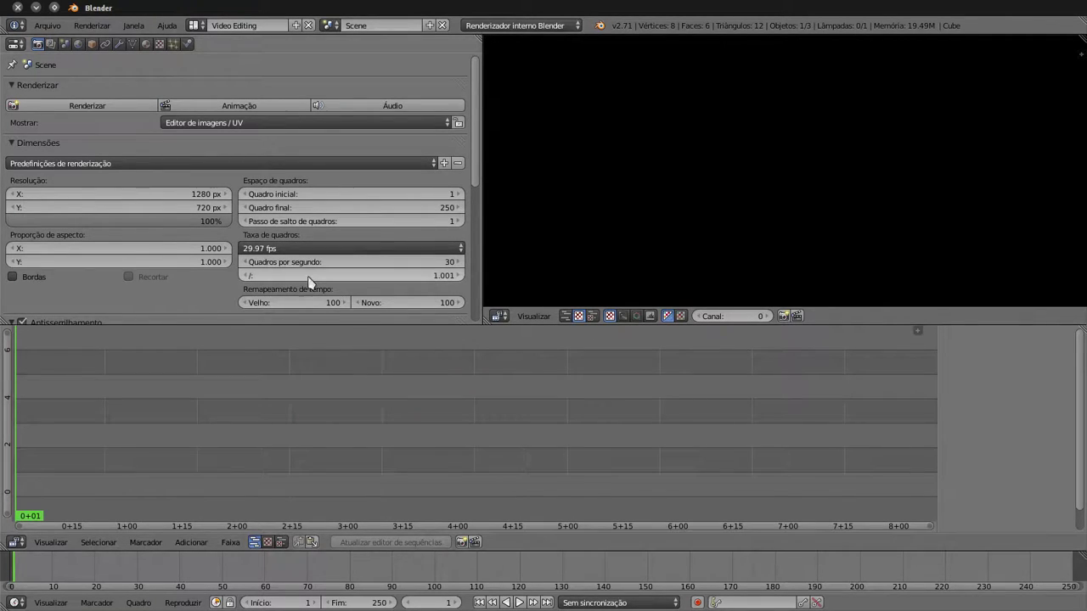
left_click(414, 262)
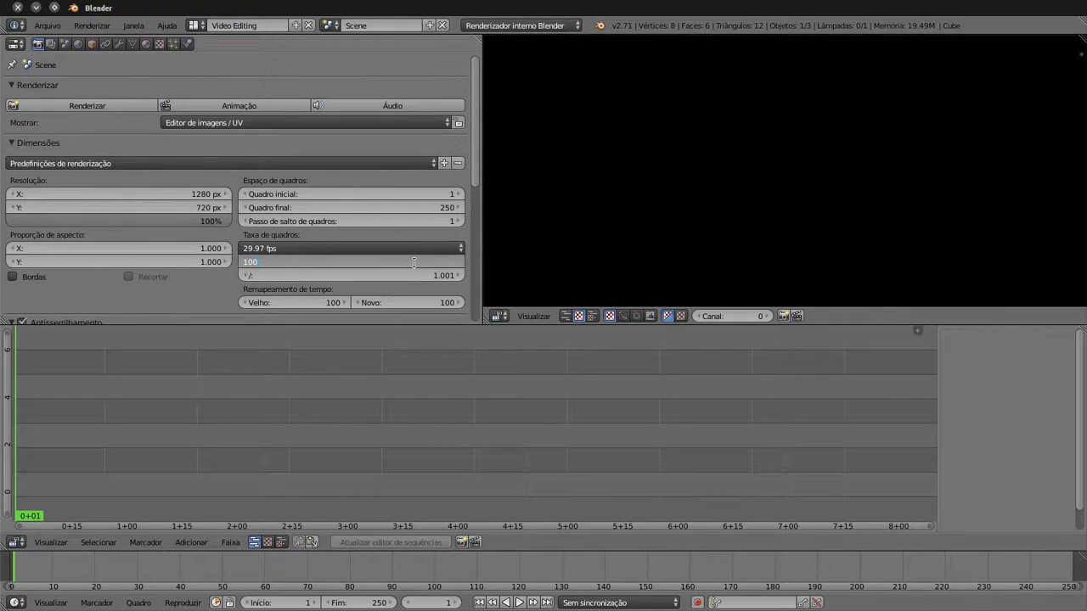
key("Return")
left_click(413, 262)
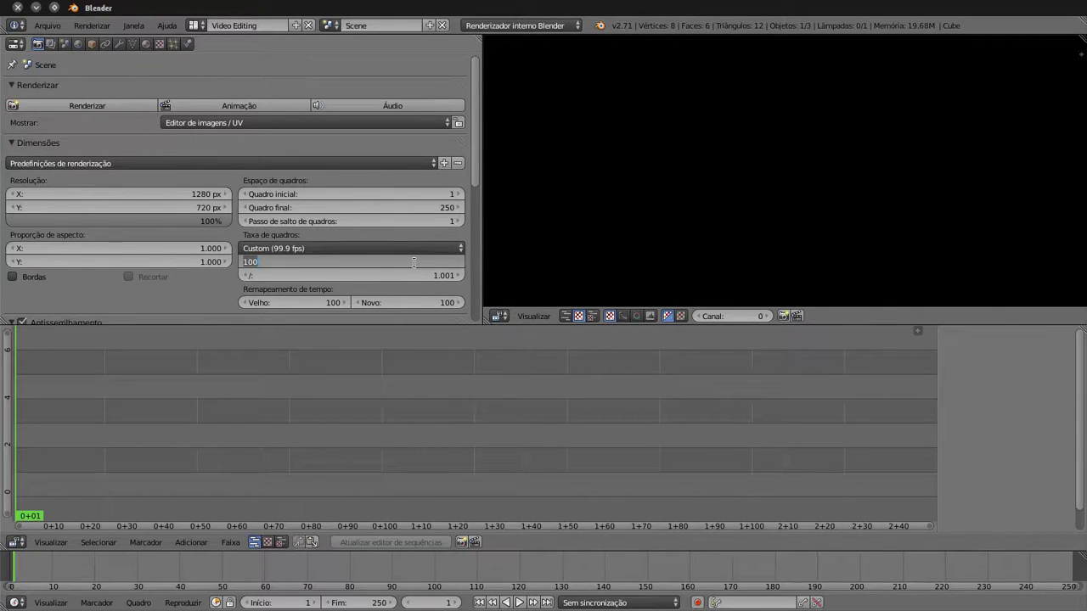
type("10")
key("Return")
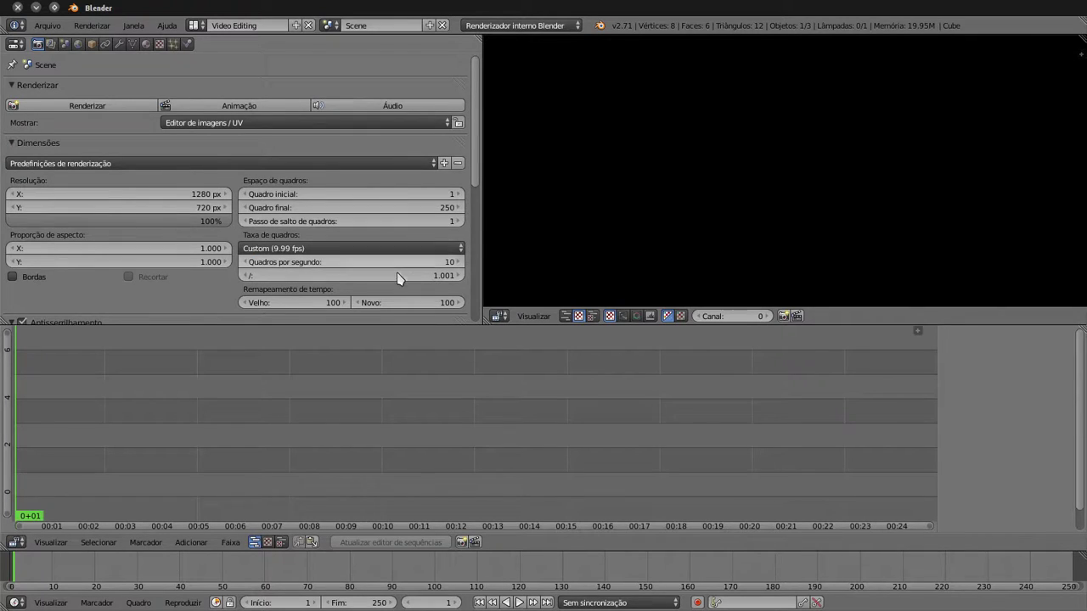
left_click(408, 248)
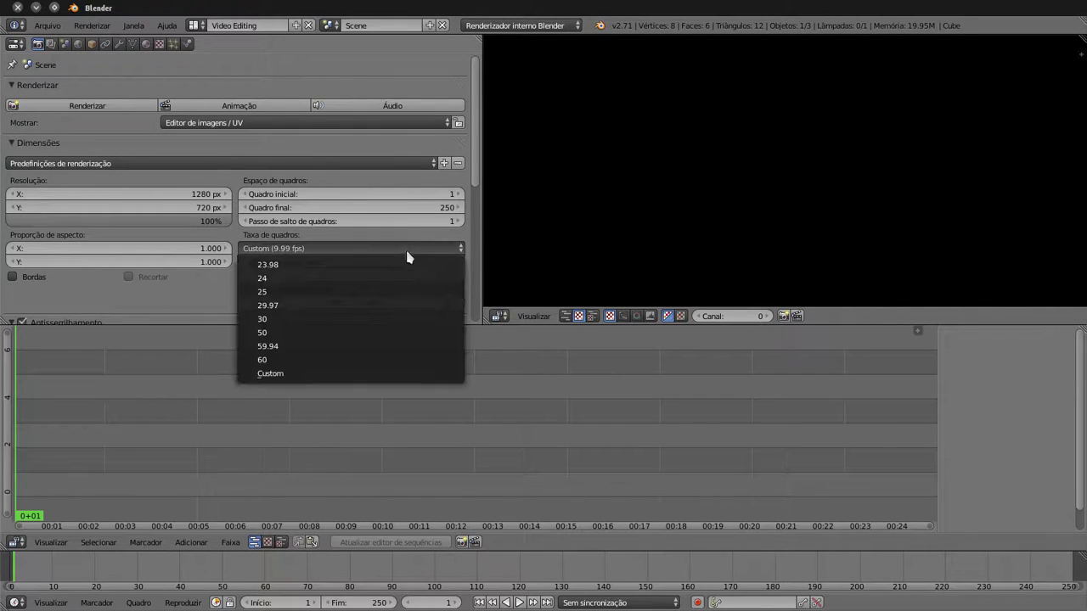
left_click(383, 304)
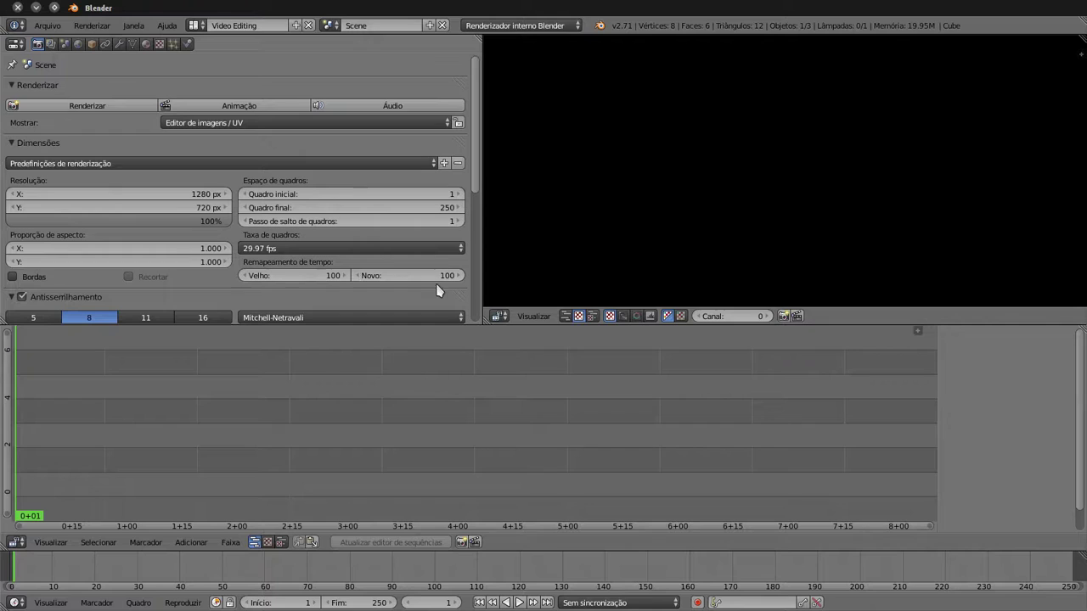
Step: Bring the MP4 test video from the file manager into the start of the sequencer and put the file manager away
mouse_move(2, 264)
left_click(18, 189)
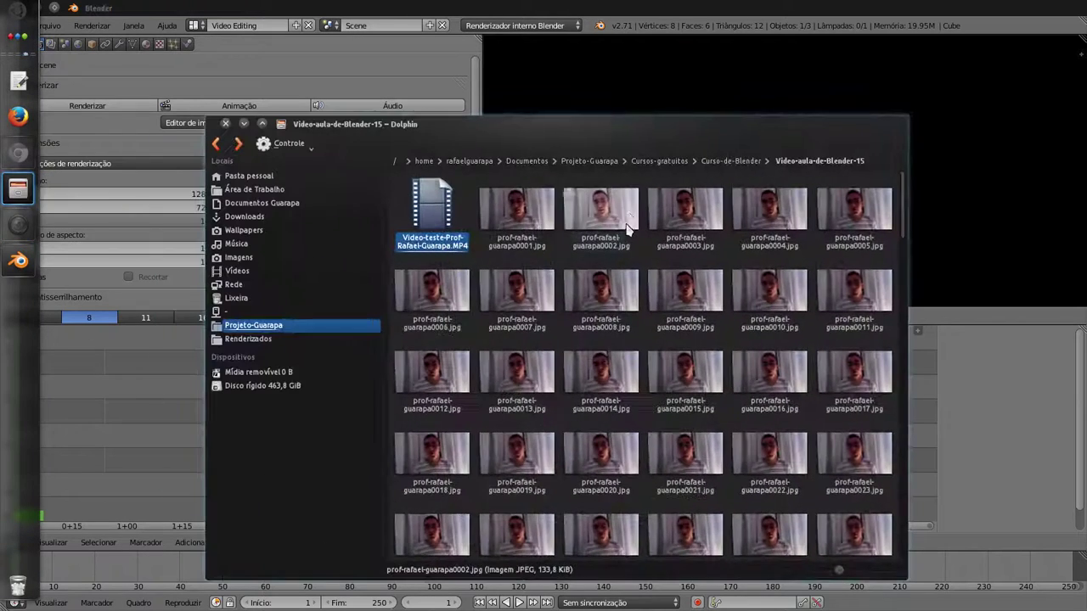
left_click_drag(621, 127, 807, 159)
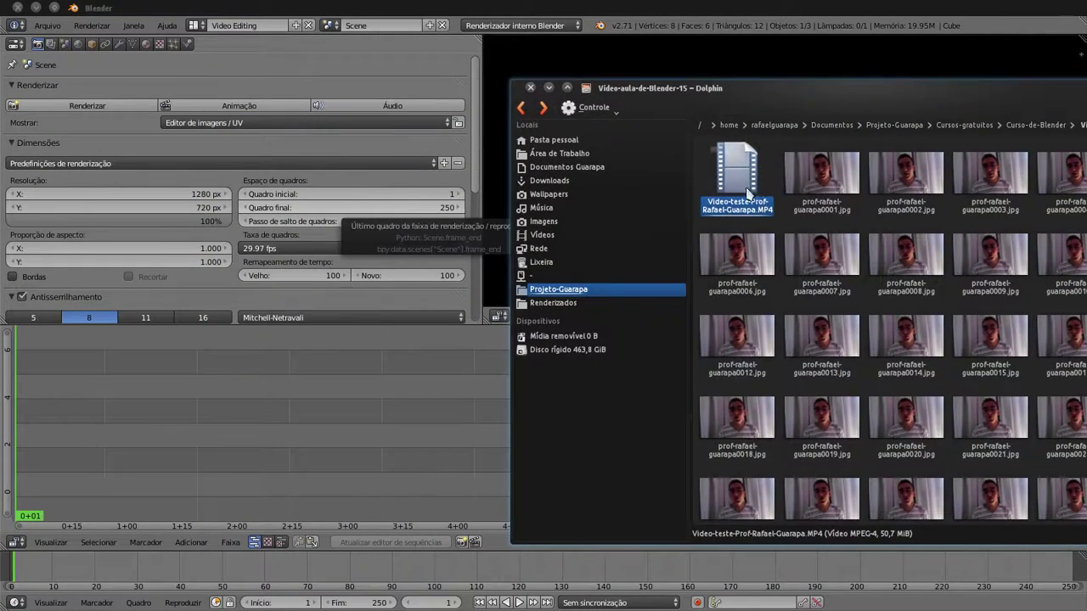
left_click_drag(736, 174, 164, 453)
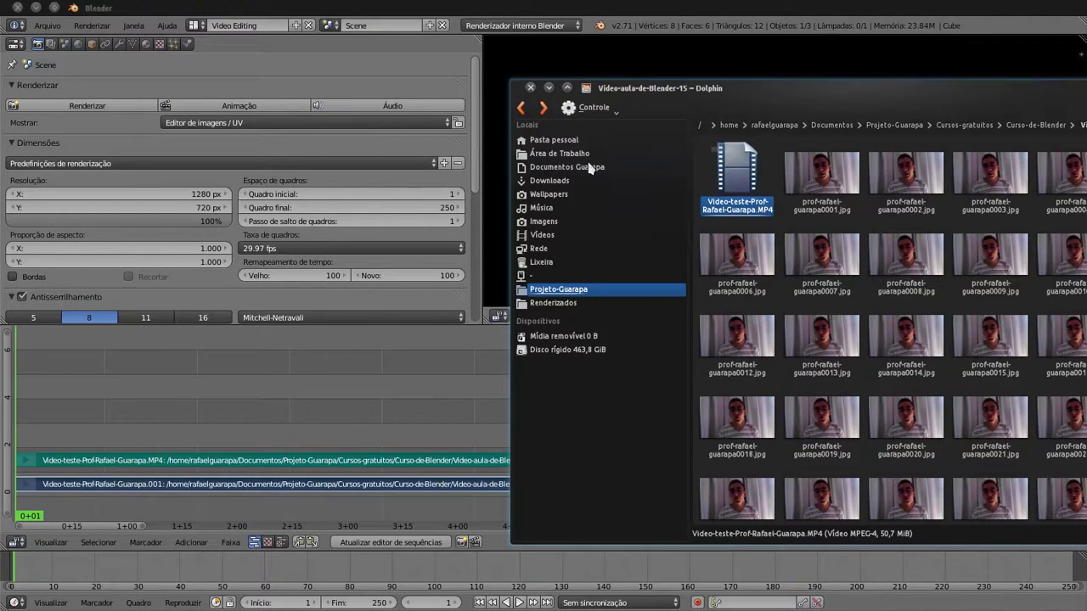
left_click(549, 87)
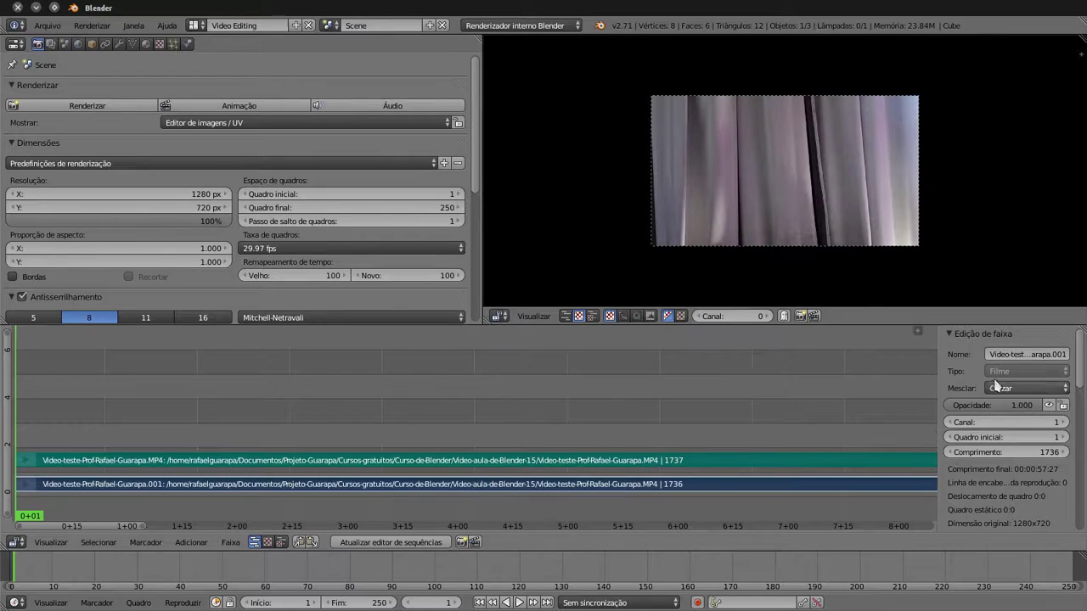
Step: Delete the video's sound strip on channel 2 of the sequencer
left_click(739, 464)
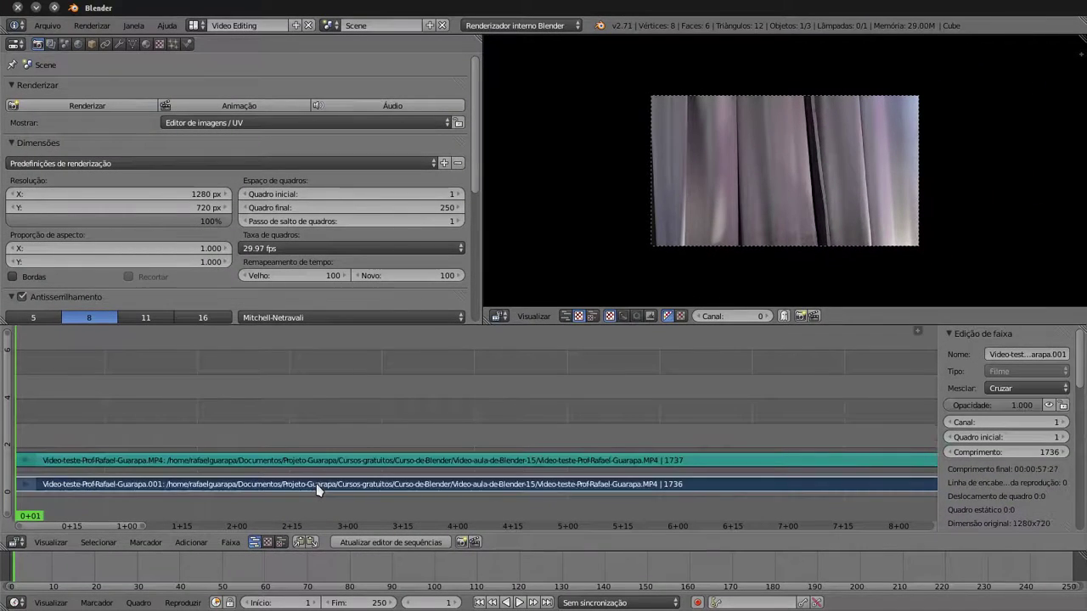
left_click(327, 463)
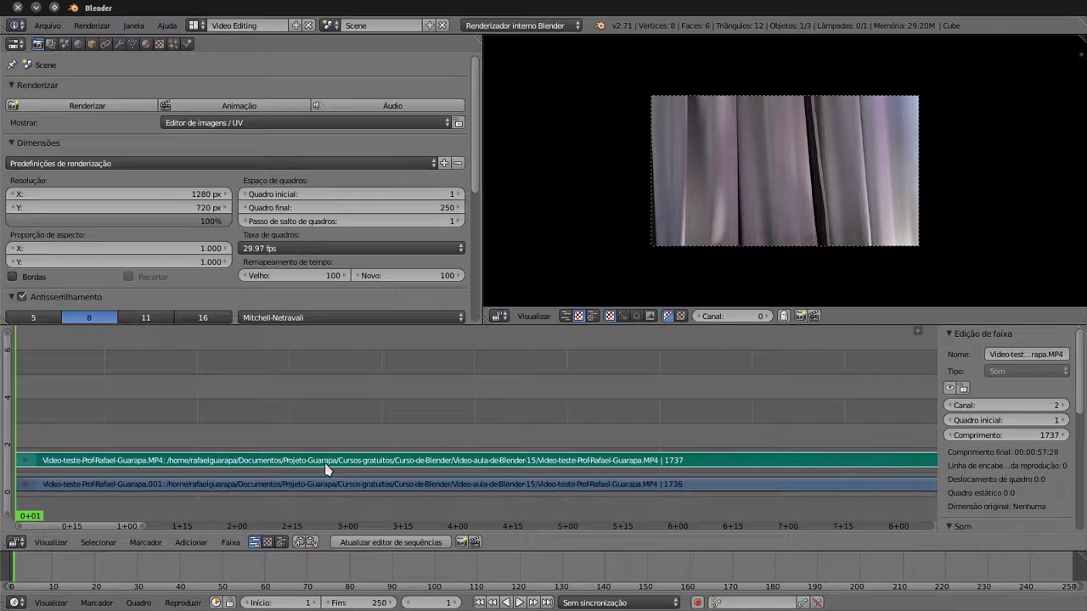
key("x")
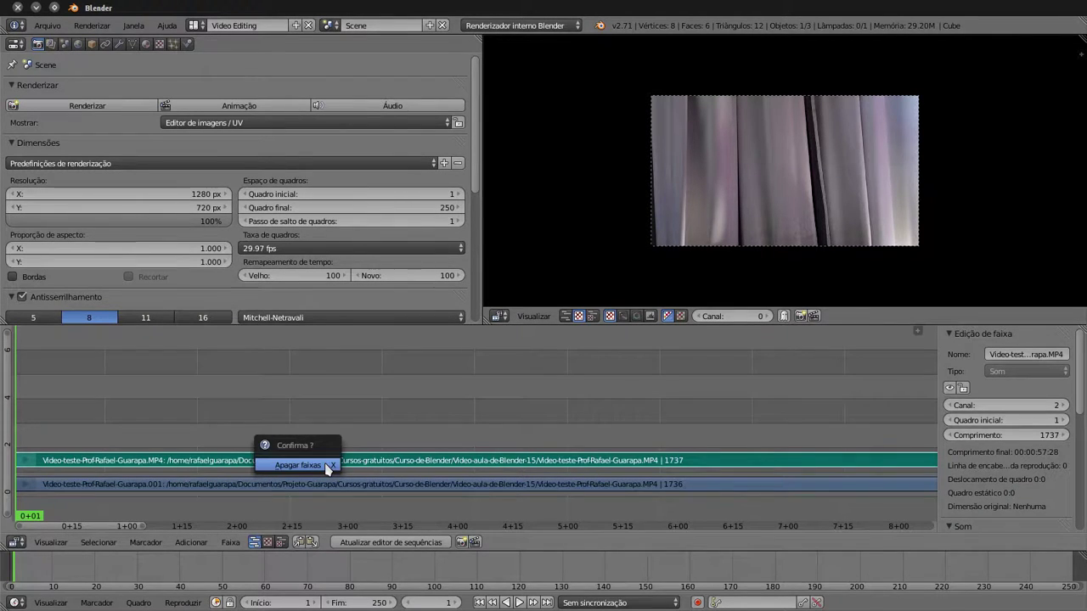
left_click(327, 470)
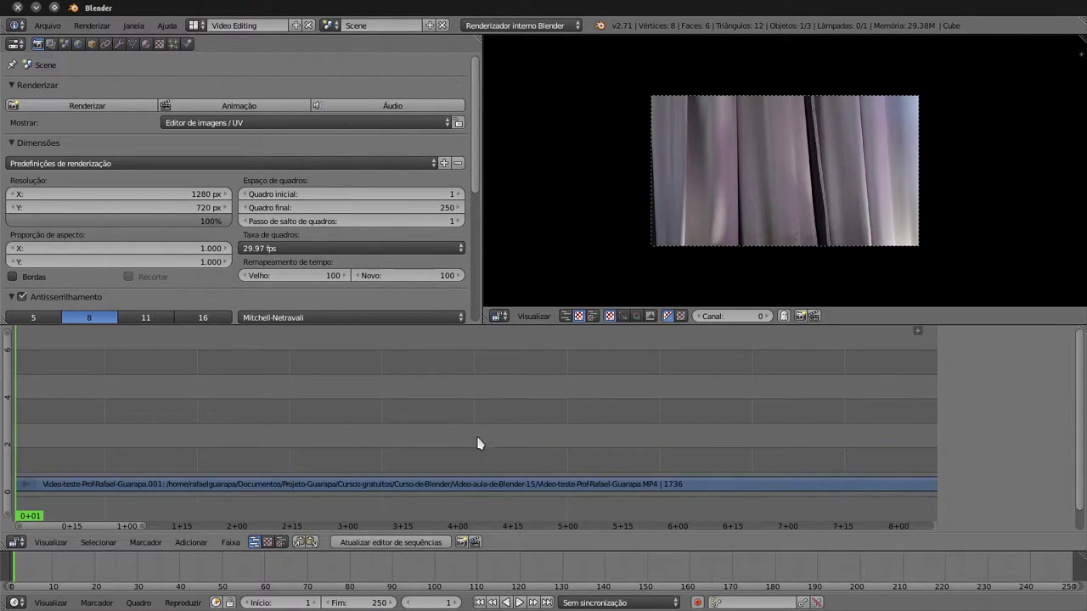
Step: Scrub through the footage in the sequencer and set the scene's end frame to 500
left_click(679, 422)
scroll(508, 483, "down", 3)
scroll(508, 483, "down", 2)
left_click_drag(557, 436, 882, 450)
scroll(859, 446, "down", 3)
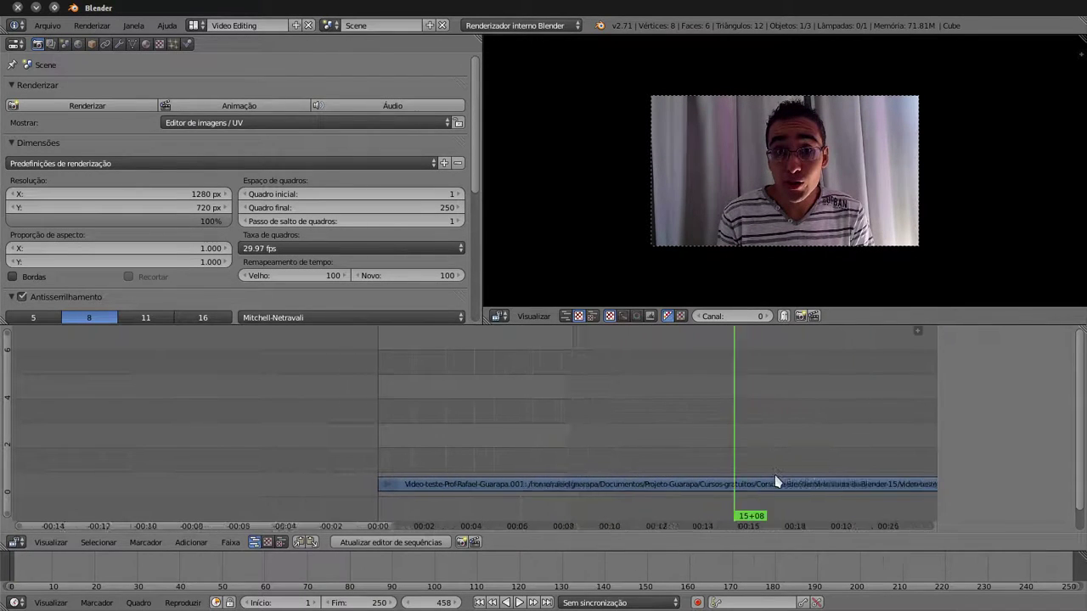
left_click(710, 459)
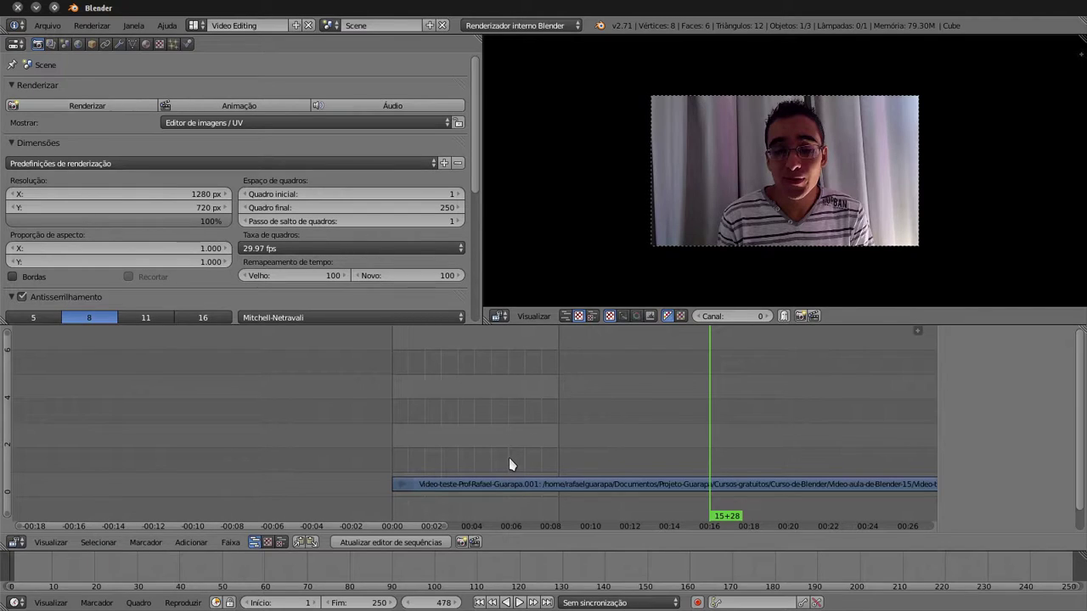
left_click(374, 603)
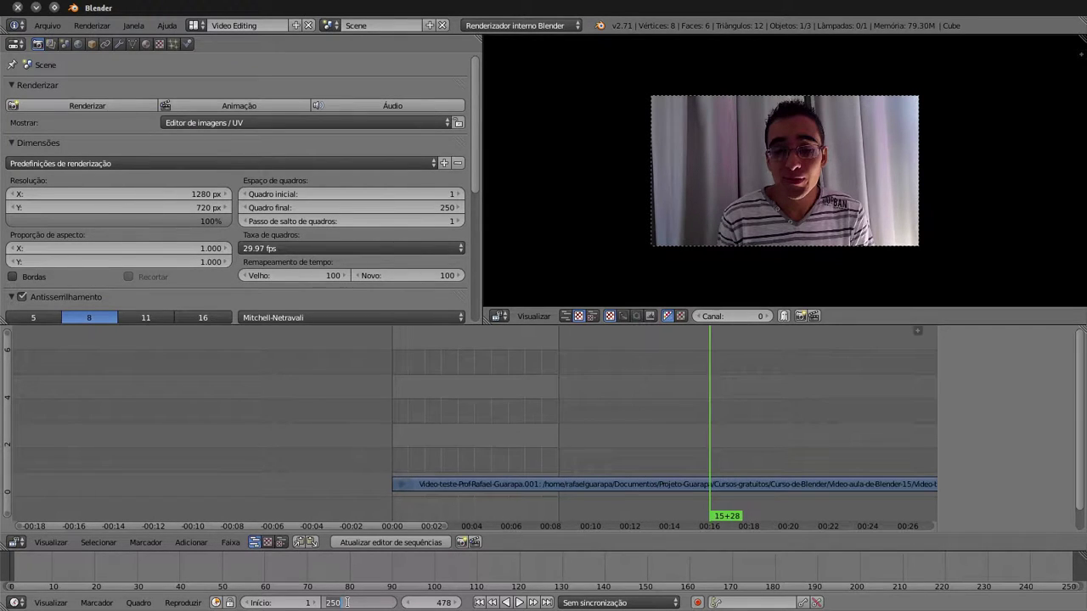
type("5")
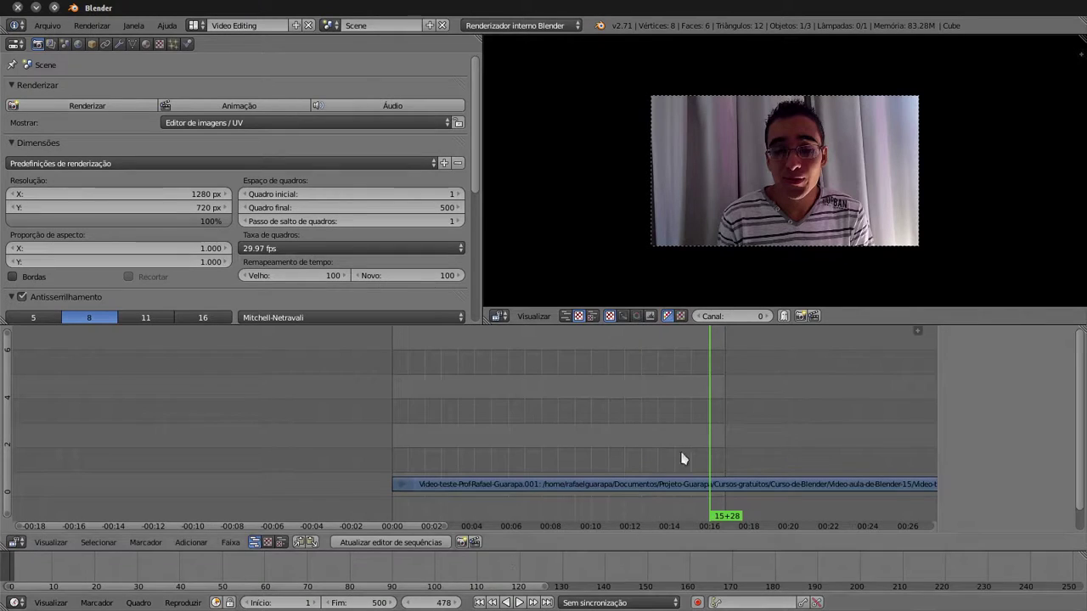
Step: Split the movie strip at frame 441 and delete the part before the cut
left_click_drag(708, 438, 684, 450)
right_click(628, 486)
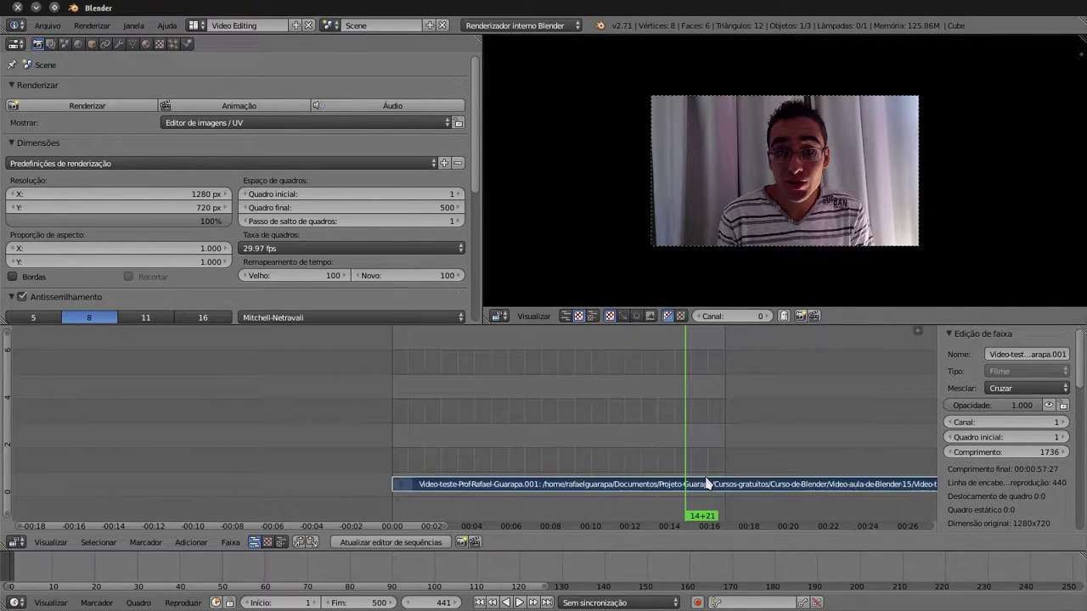
key("k")
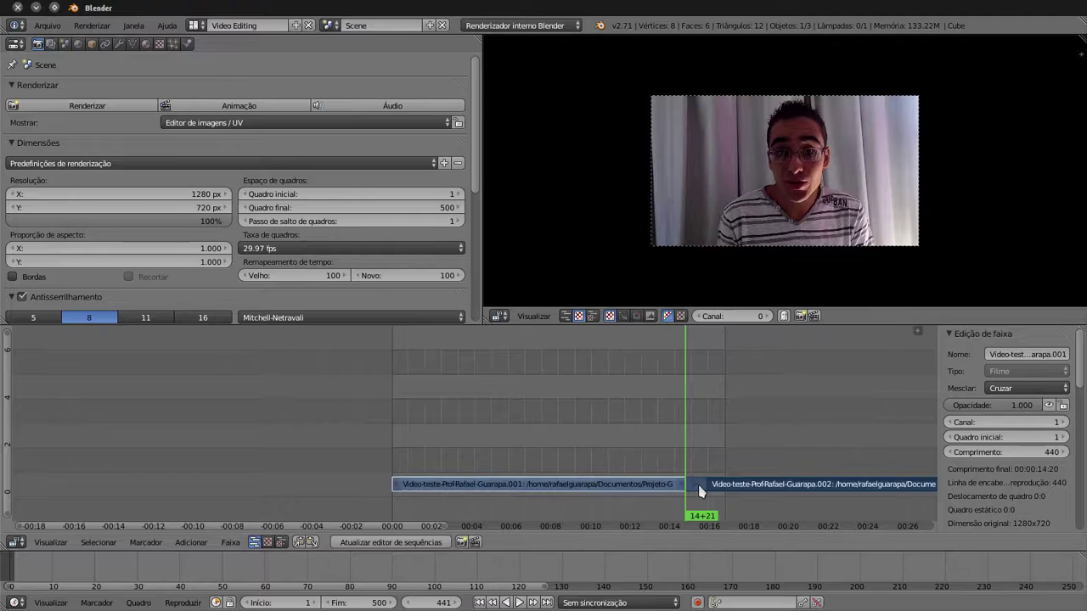
right_click(650, 493)
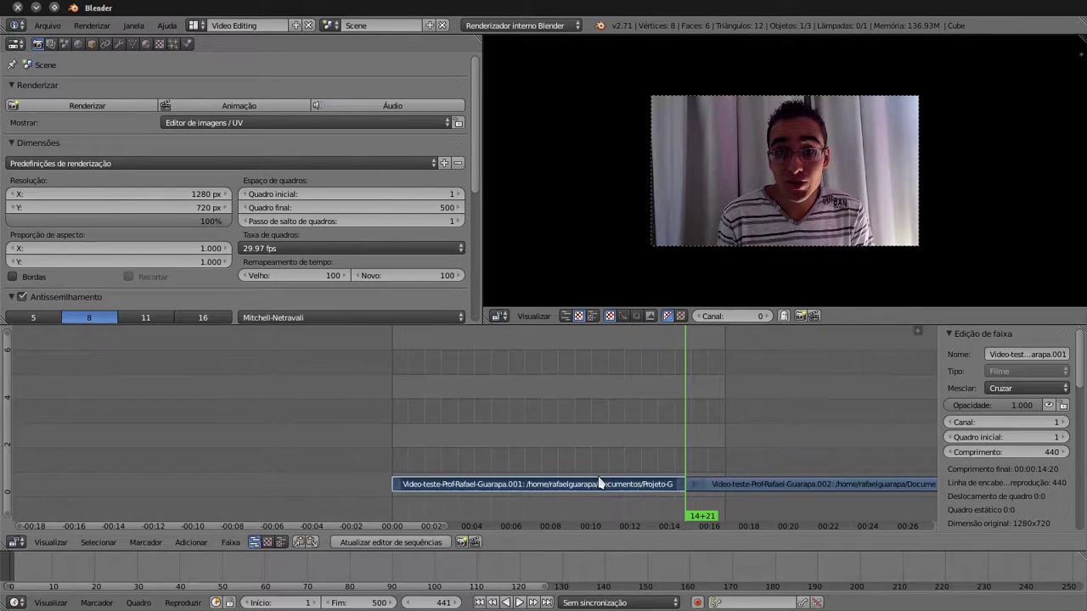
key("x")
left_click(589, 486)
Step: Move the remaining movie strip back to the beginning of the timeline, starting at frame -3 on channel 1
right_click(747, 485)
key("g")
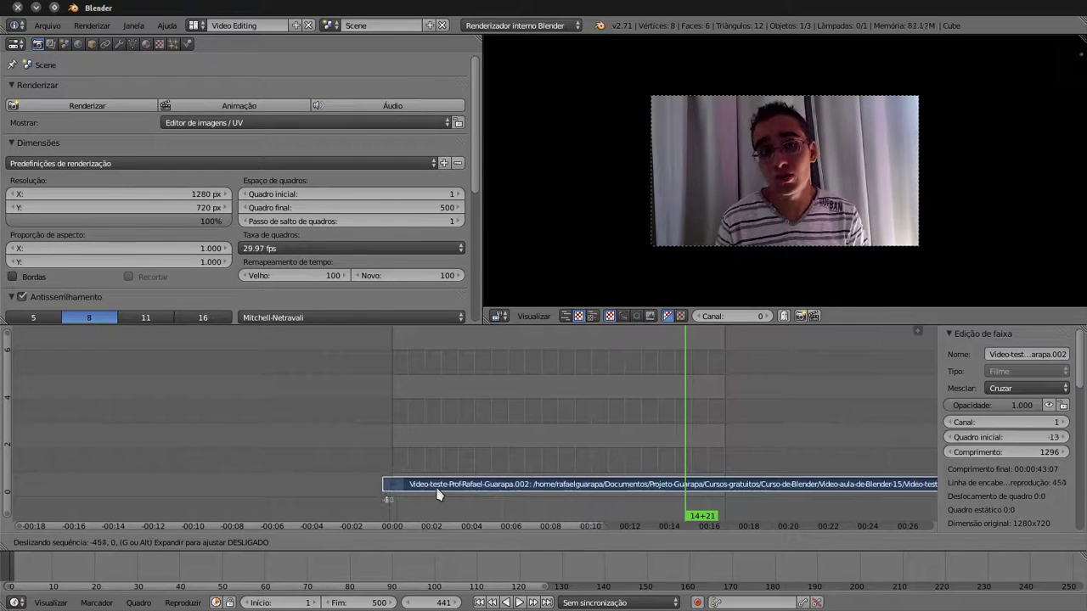
left_click(451, 503)
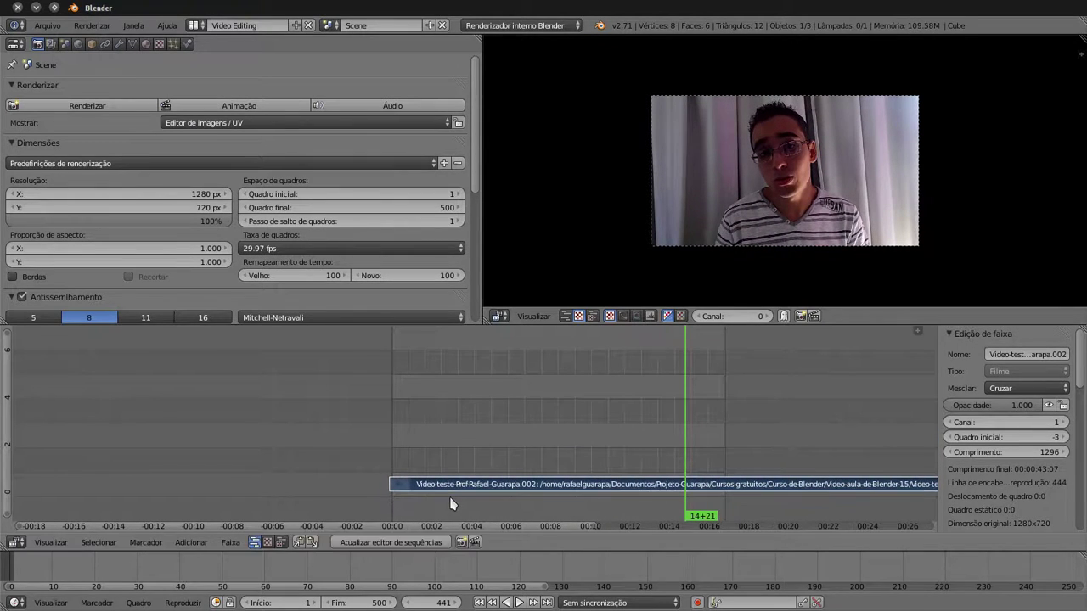
Step: Split the movie strip at frame 500 and delete the part after the cut
left_click(437, 448)
left_click_drag(503, 446, 724, 445)
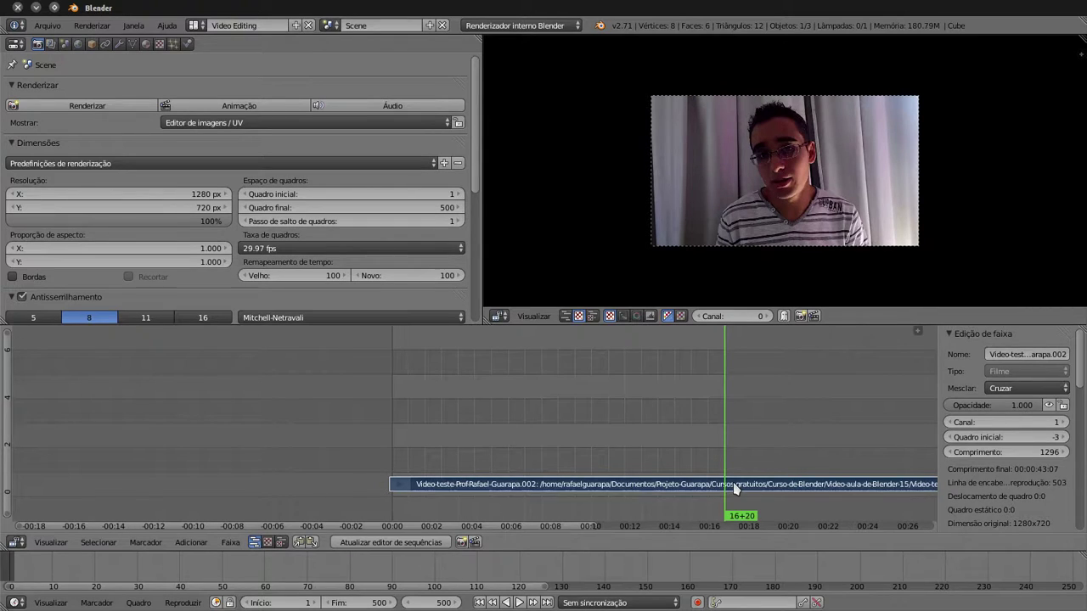
key("k")
key("x")
left_click(735, 488)
Step: Review the trimmed strip by scrubbing through it with the preview enlarged
left_click_drag(736, 488, 459, 473)
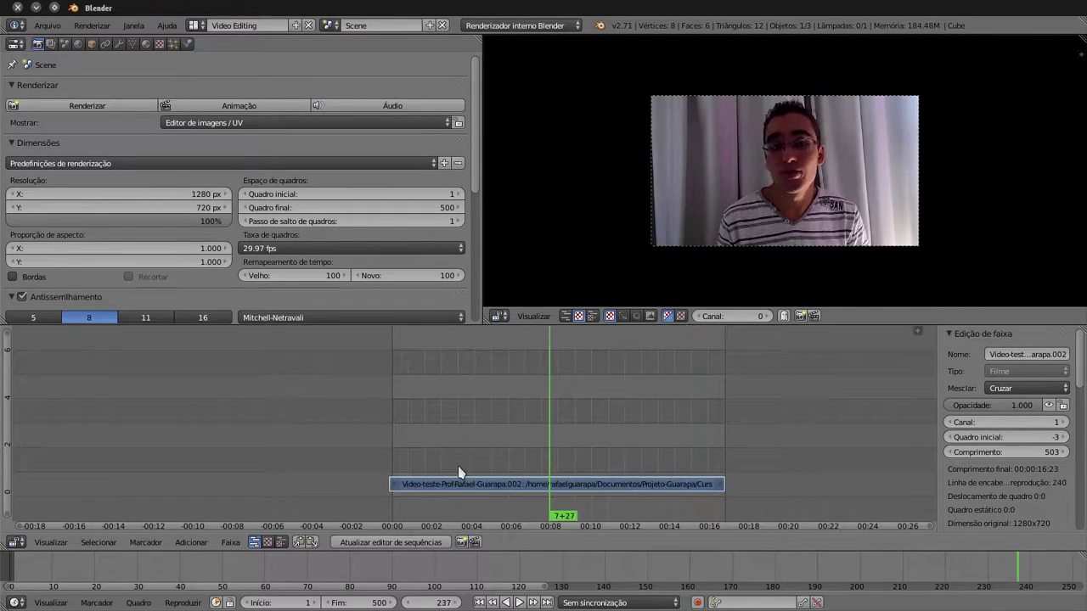
scroll(837, 199, "up", 4)
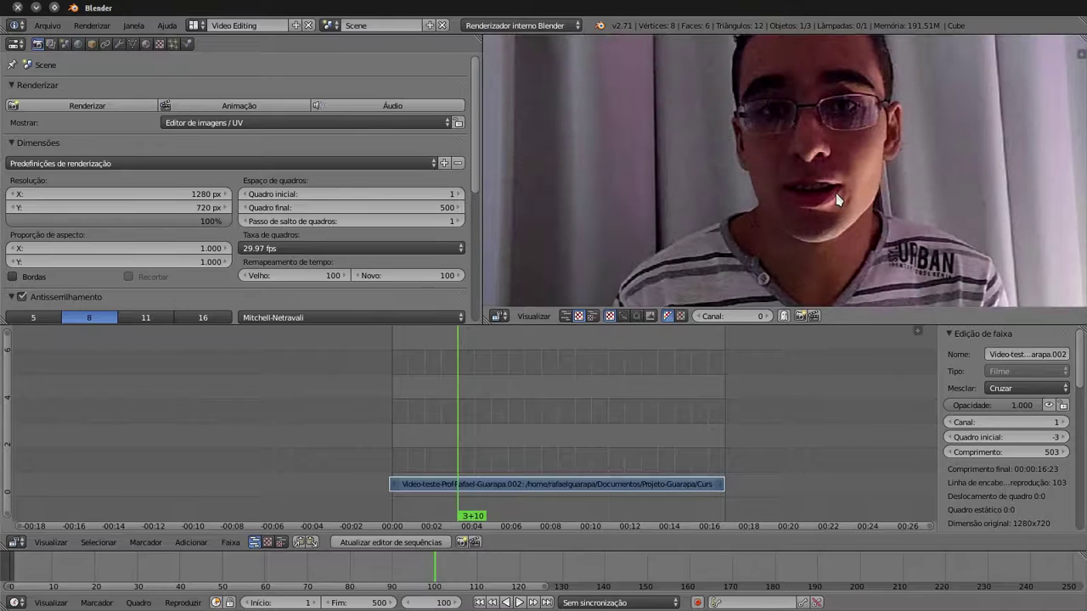
left_click(541, 450)
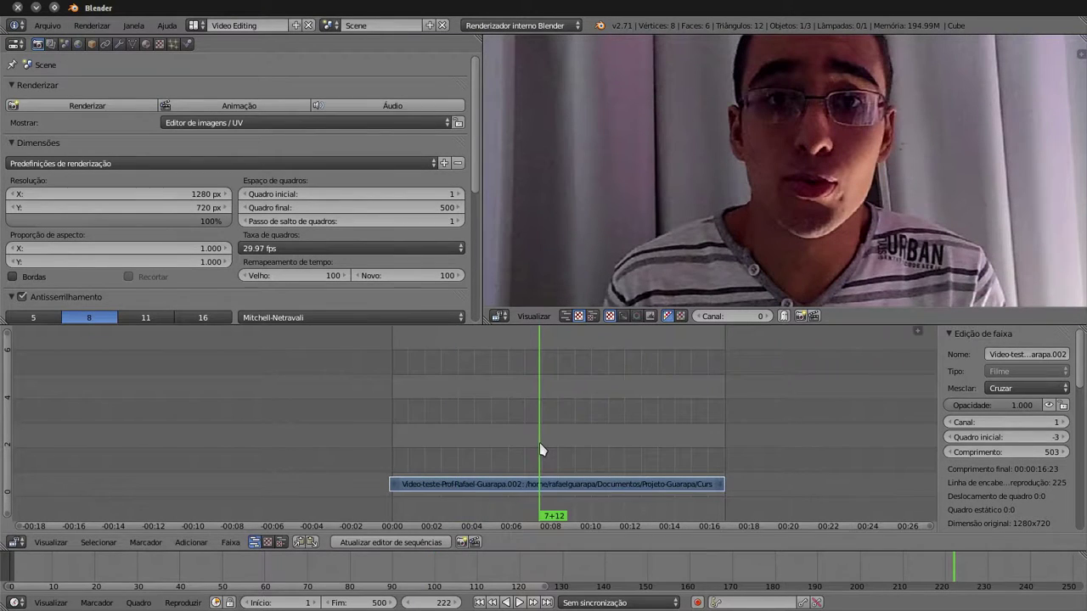
left_click_drag(541, 450, 479, 451)
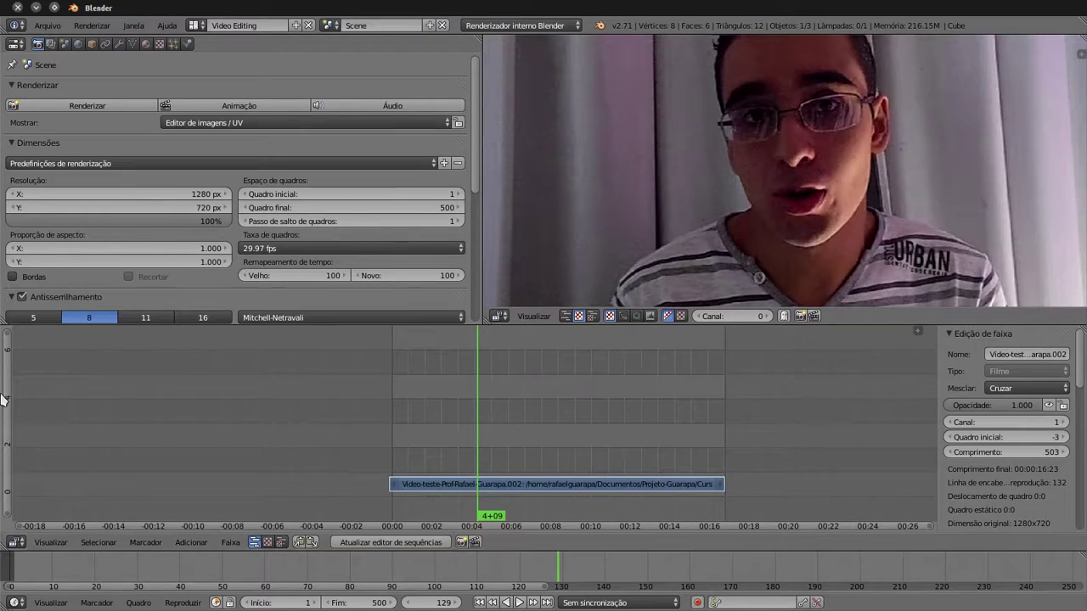
Step: Look over the numbered JPG image sequence in the lesson's folder and put the file manager away
left_click(18, 189)
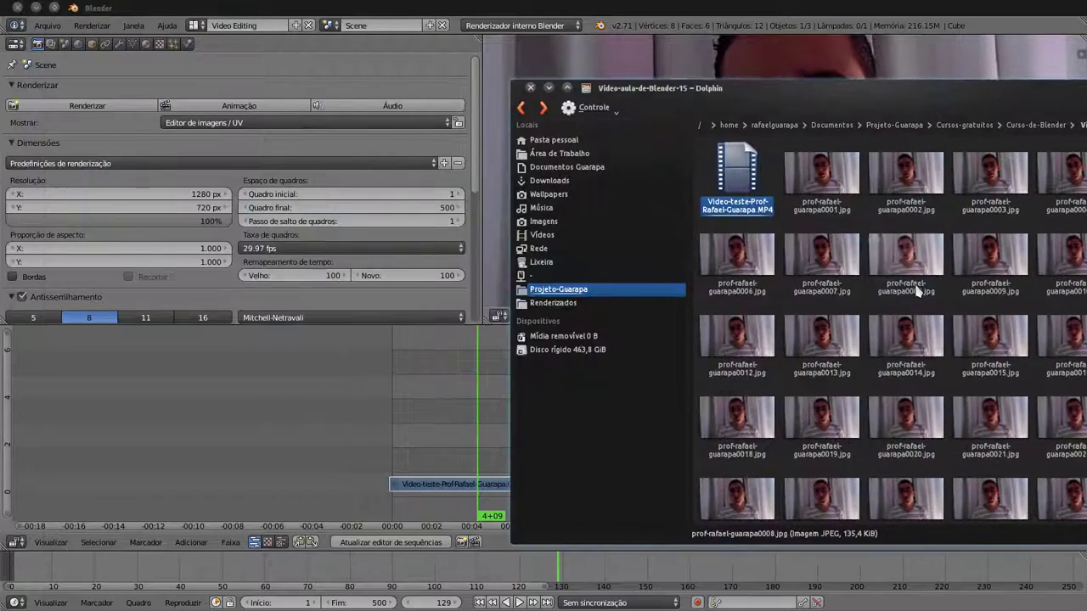
left_click_drag(904, 94, 610, 72)
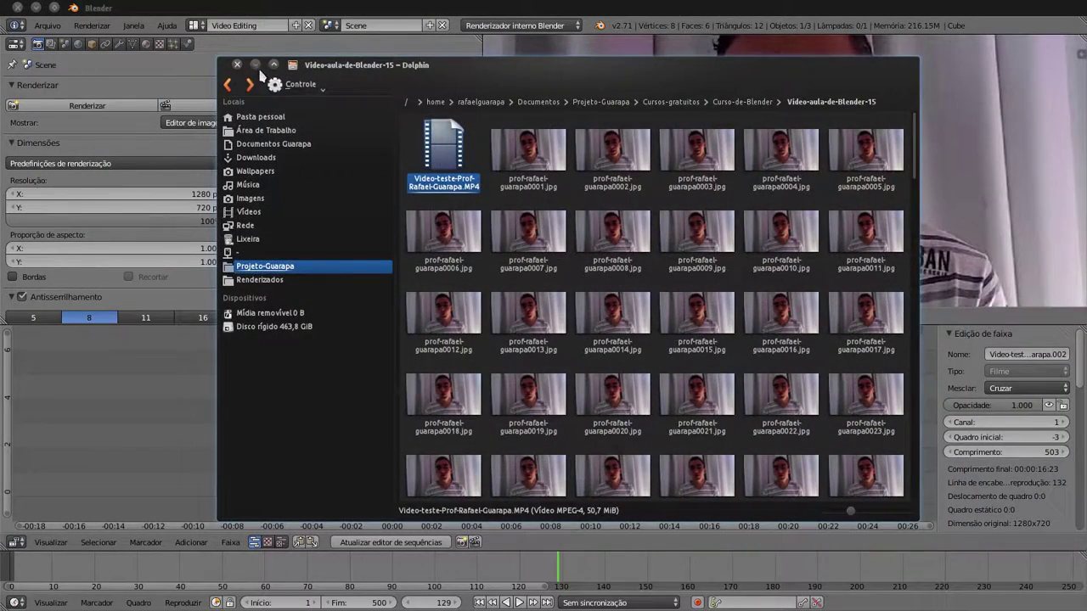
left_click(255, 65)
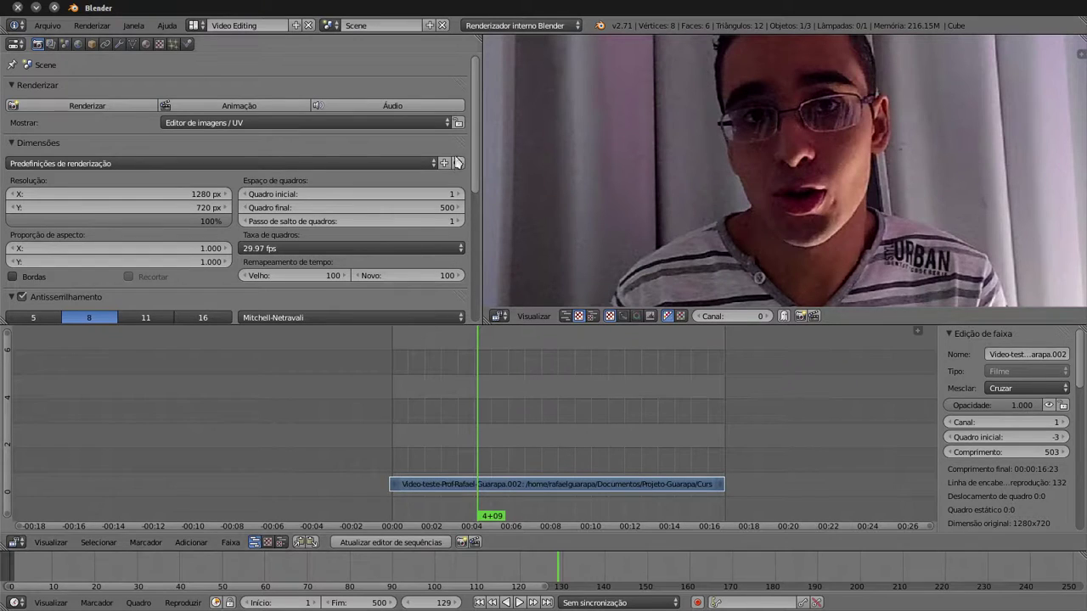
Step: Set the render output format to JPEG with a quality of 90%
left_click_drag(476, 127, 476, 259)
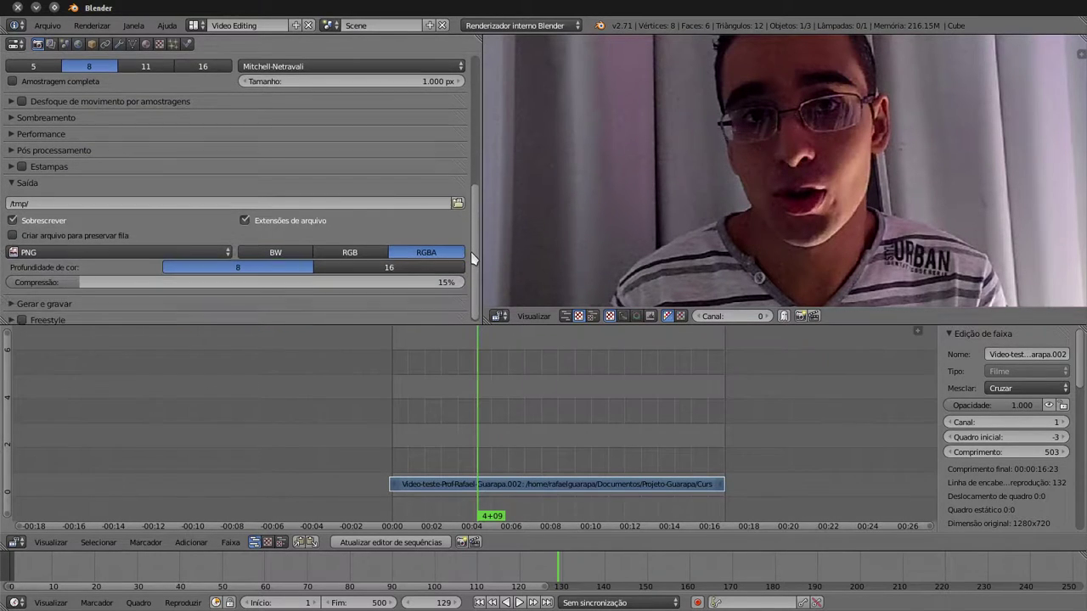
left_click(30, 254)
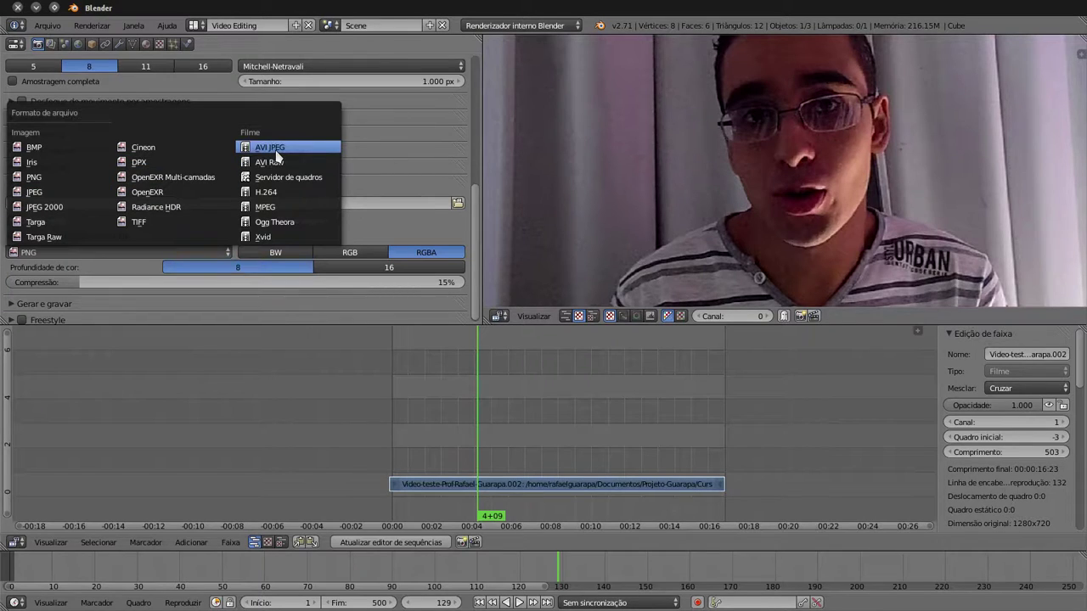
left_click(75, 194)
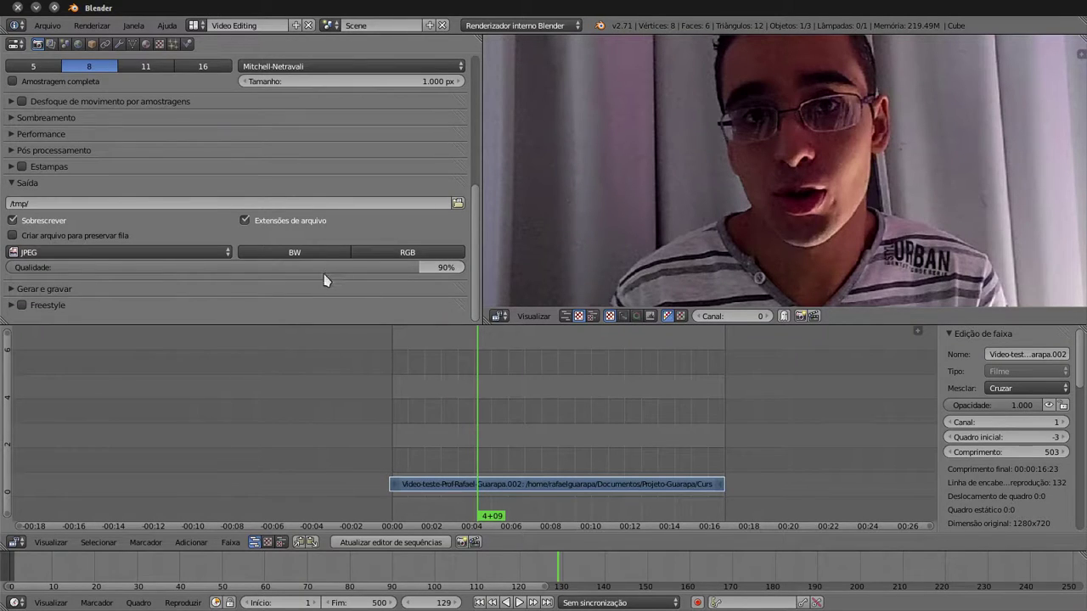
left_click(438, 268)
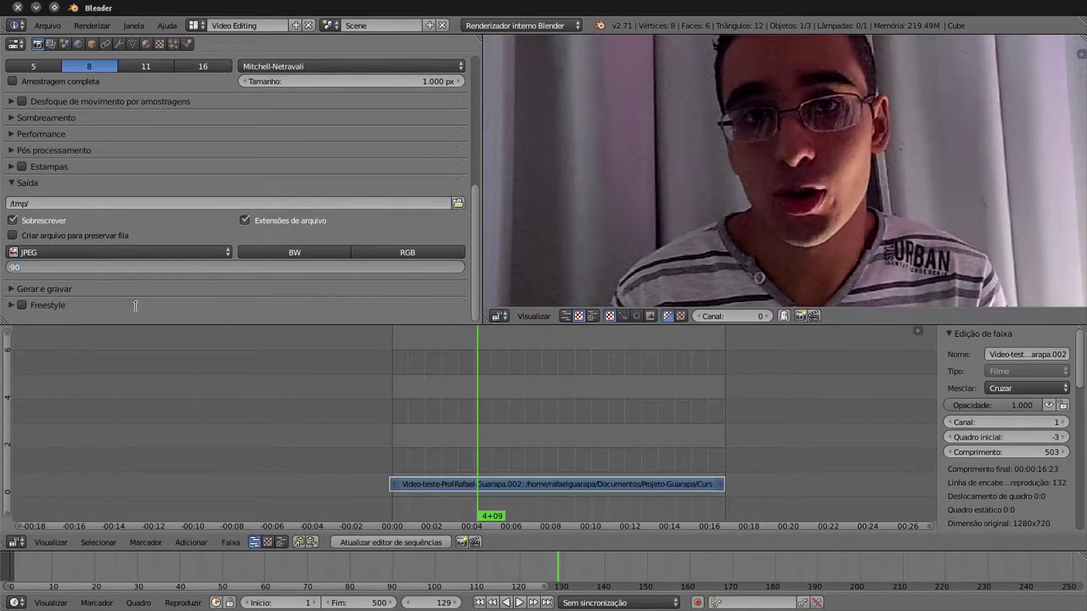
key("Return")
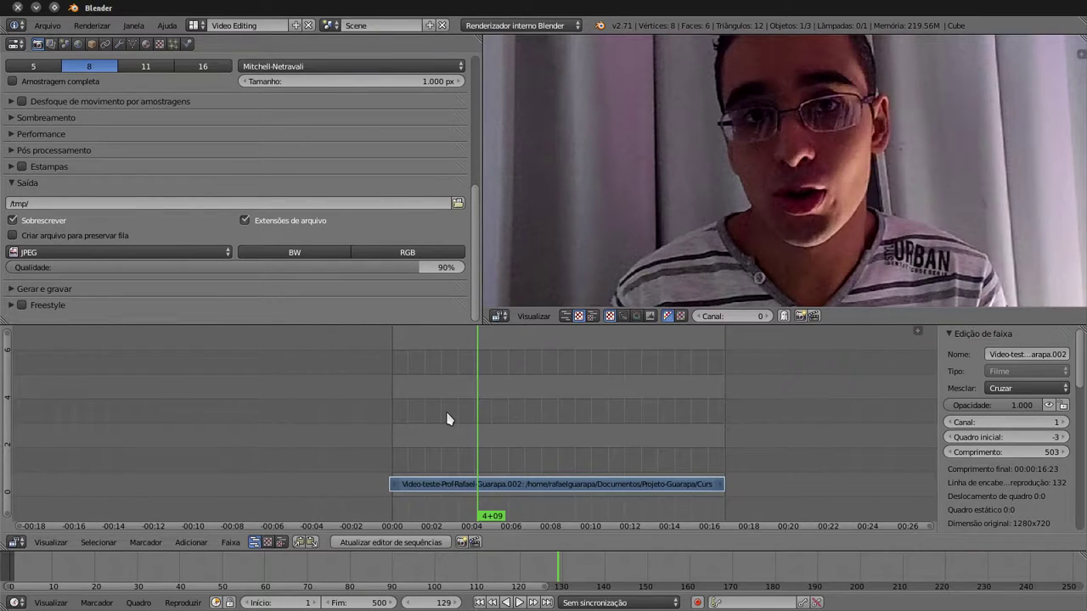
Step: Set the render output to the Renderizados folder with the file name video-teste-exportando-como-imagem
left_click(457, 205)
left_click(62, 244)
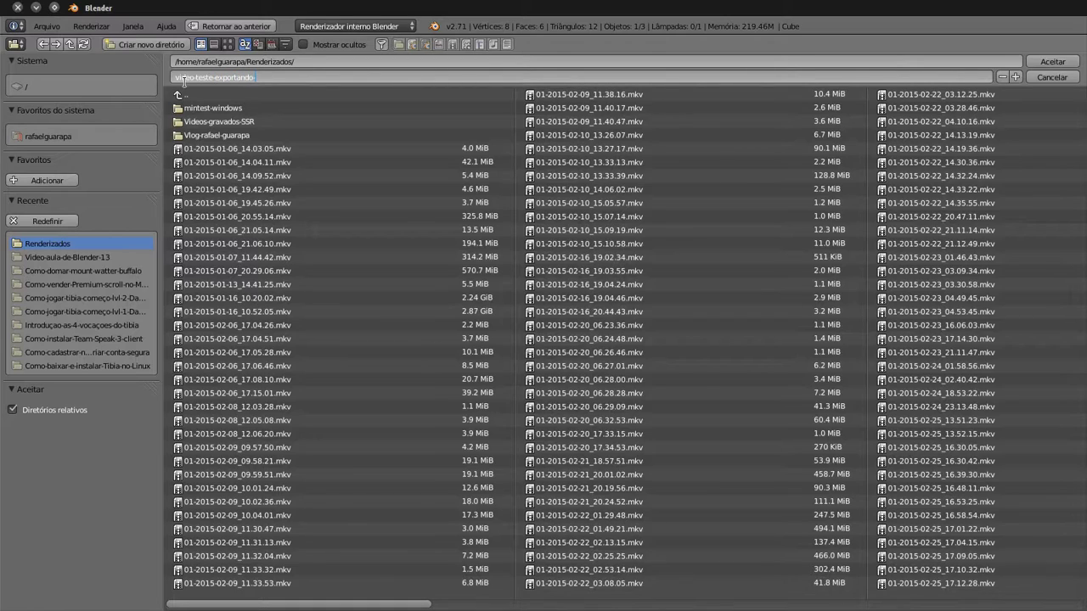
type("-imagem")
left_click(1053, 61)
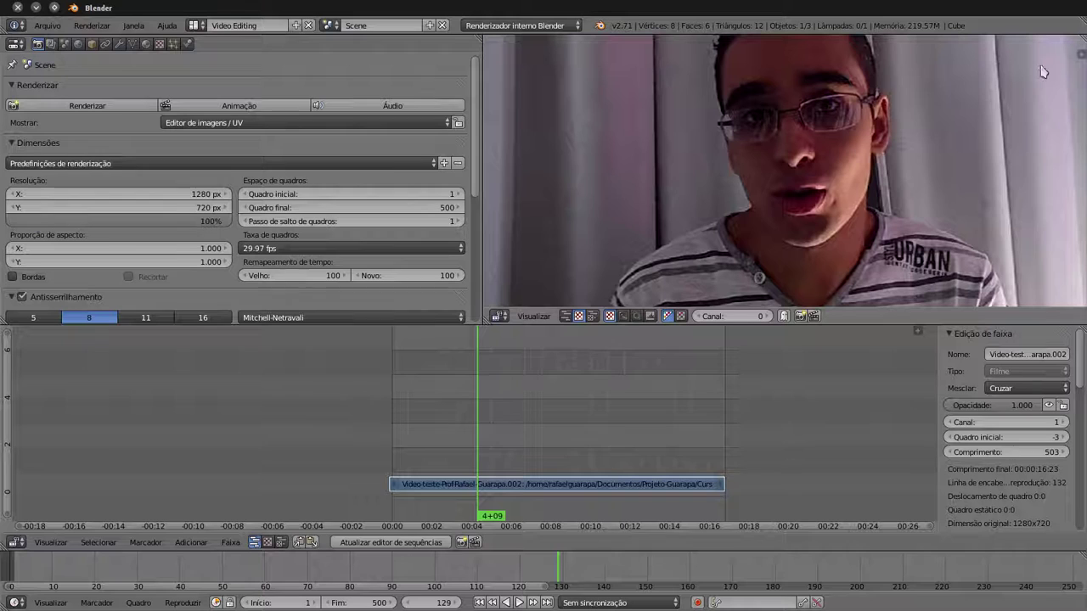
Step: Check the output settings and render the animation as an image sequence
left_click_drag(467, 185, 475, 289)
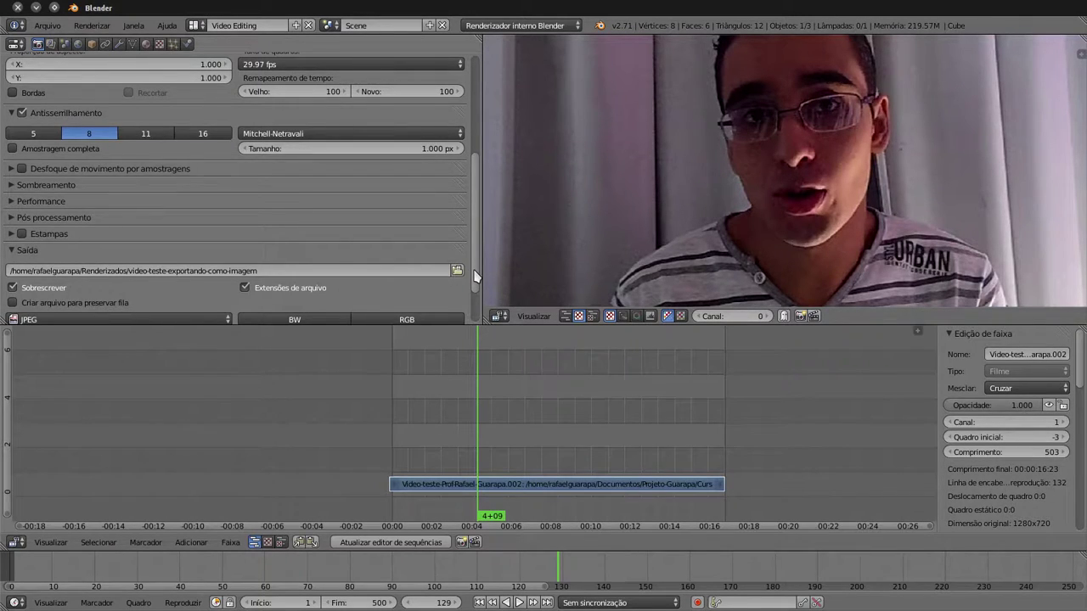
left_click_drag(476, 276, 476, 146)
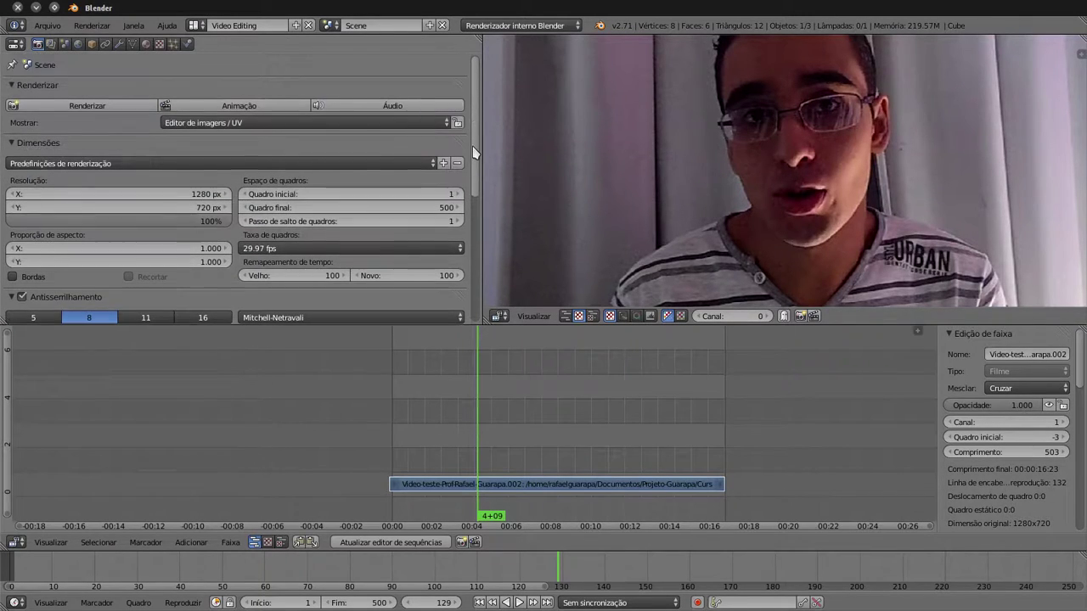
left_click(259, 107)
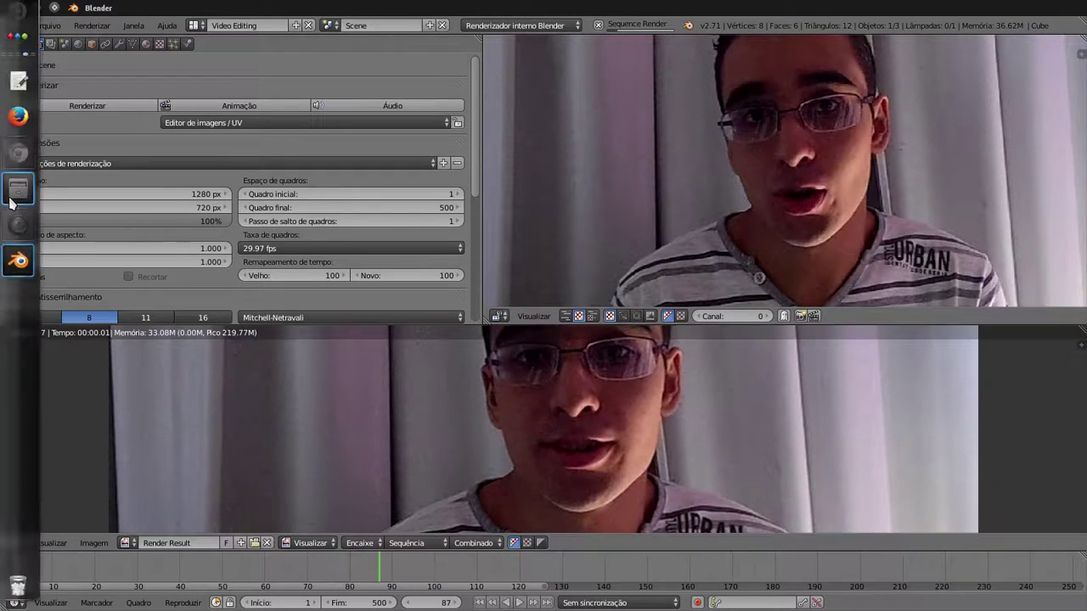
Step: Switch to the Dolphin file manager, open the Renderizados folder and examine the numbered JPG frames being exported
left_click(13, 195)
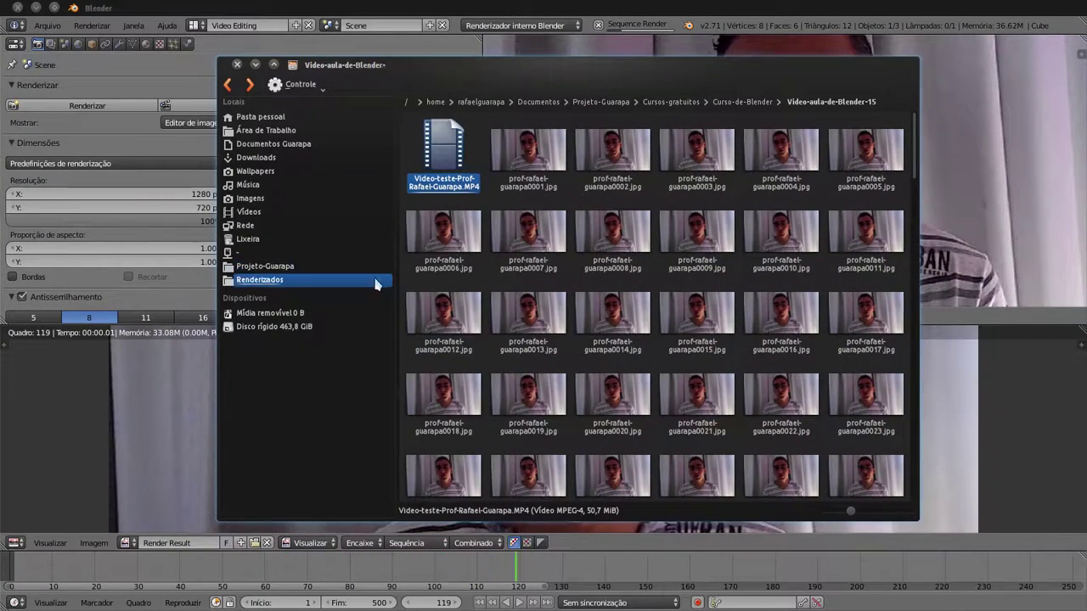
left_click(377, 281)
left_click_drag(916, 134, 909, 474)
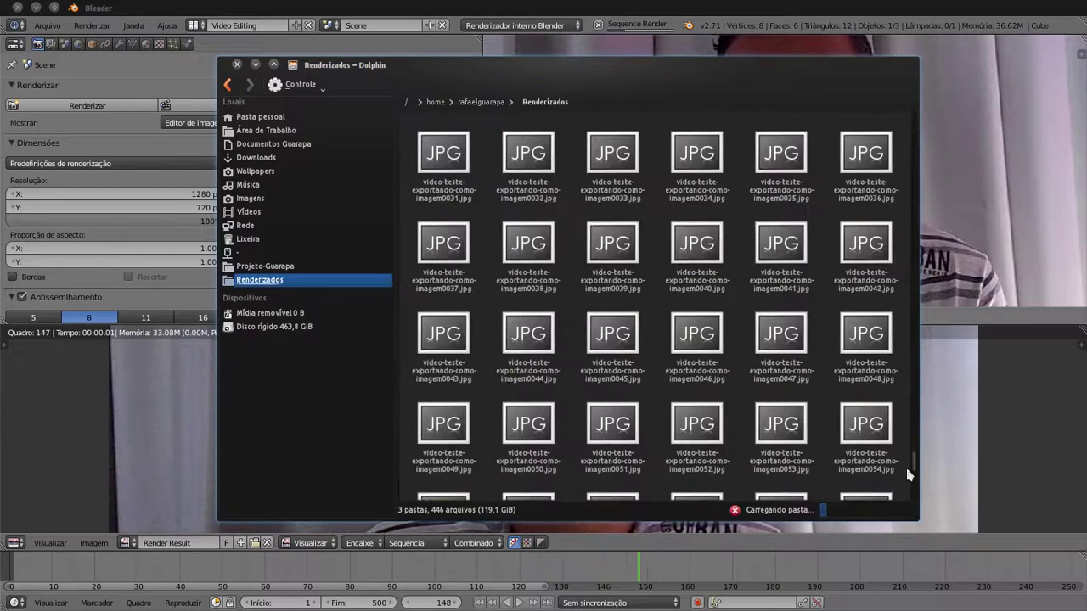
scroll(902, 442, "up", 1)
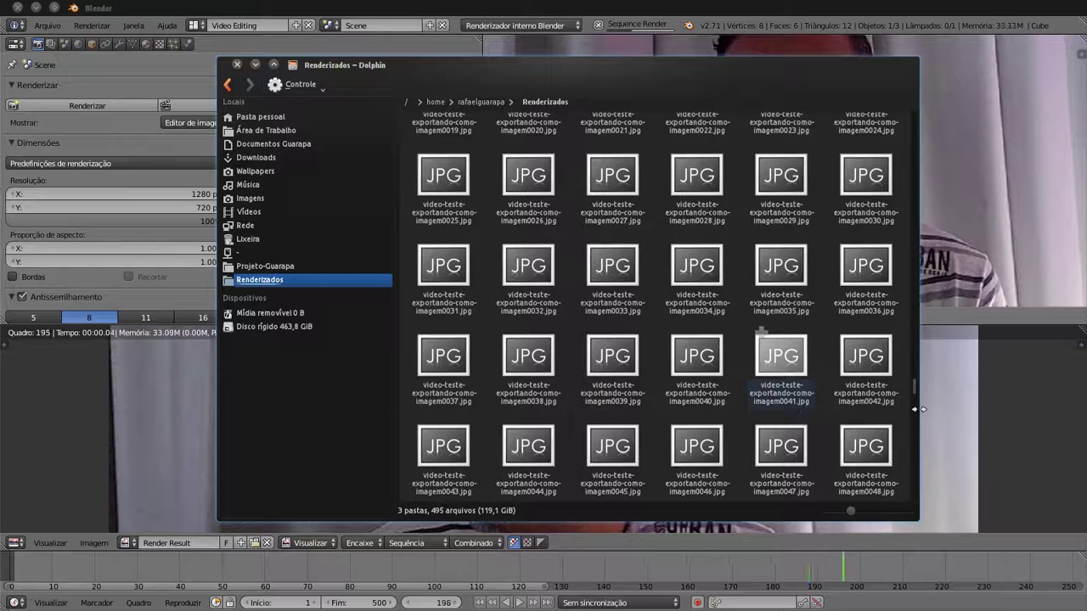
scroll(909, 390, "down", 1)
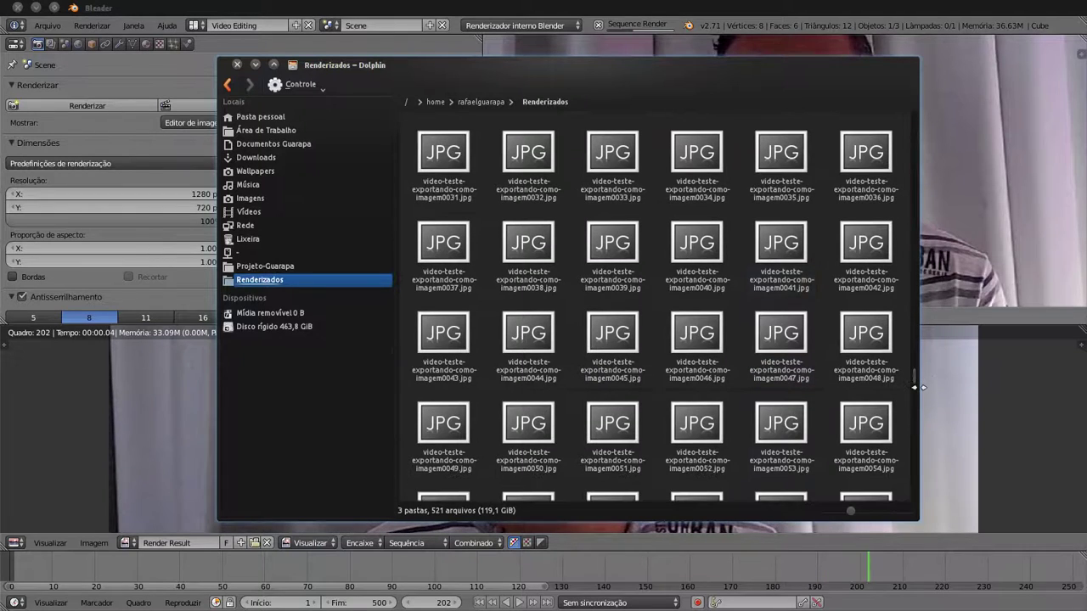
left_click(867, 364)
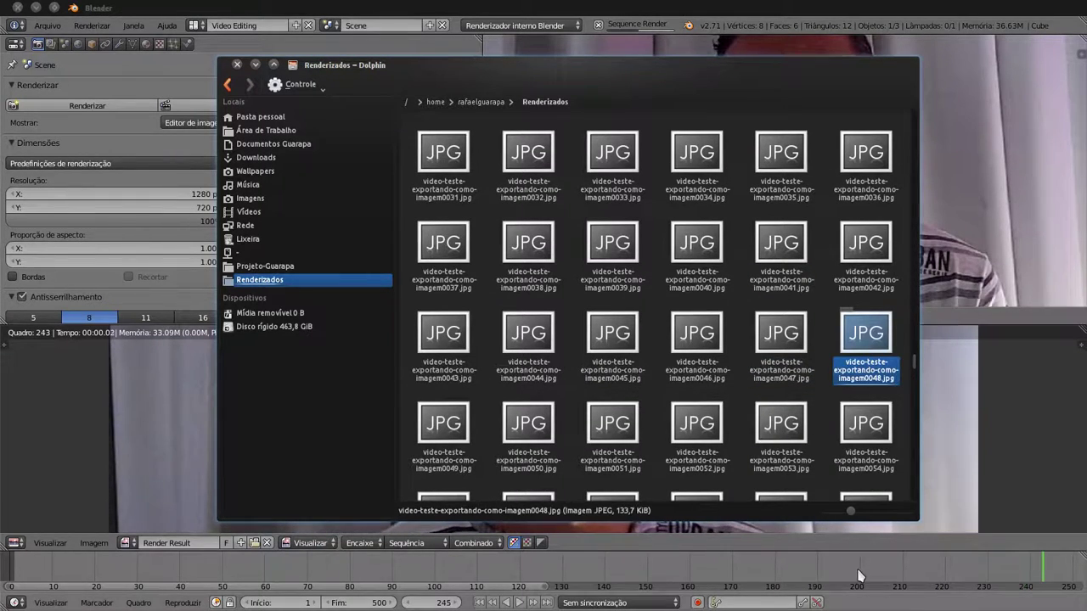
scroll(907, 355, "up", 1)
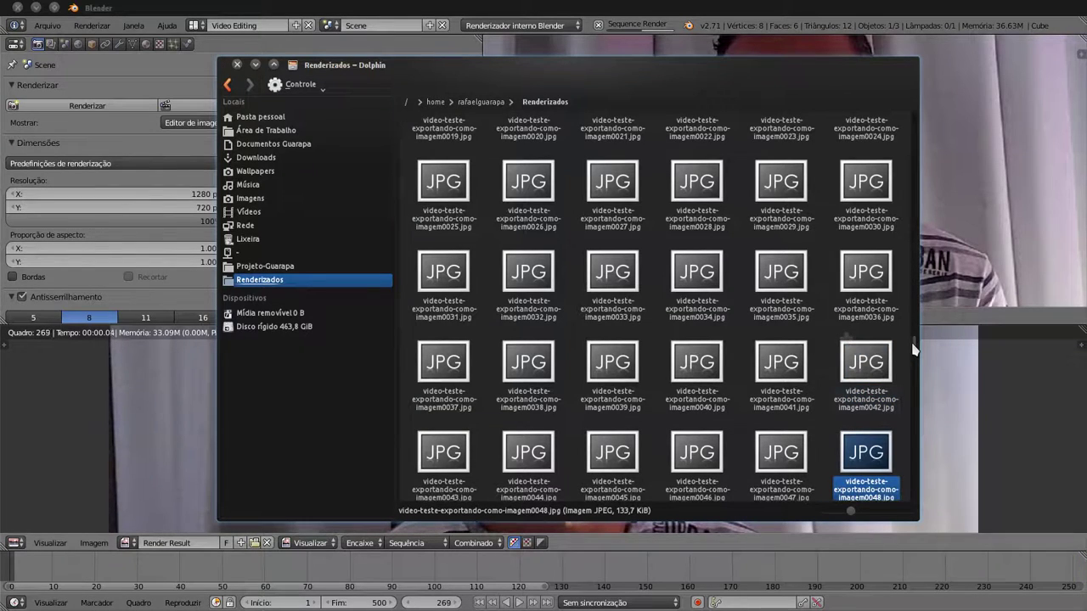
scroll(878, 303, "up", 4)
left_click(875, 299)
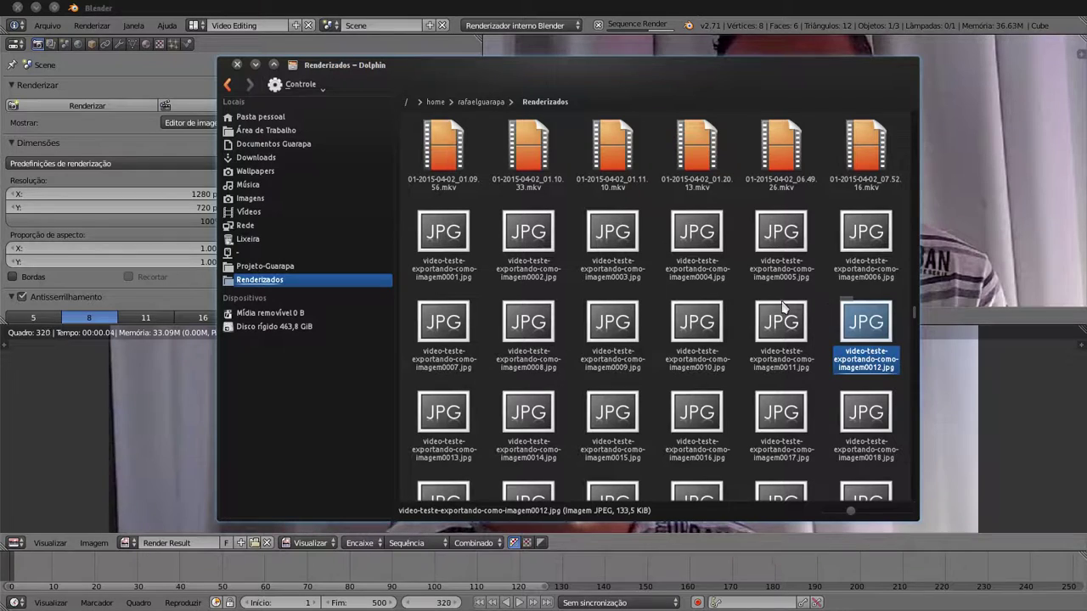
key("Up")
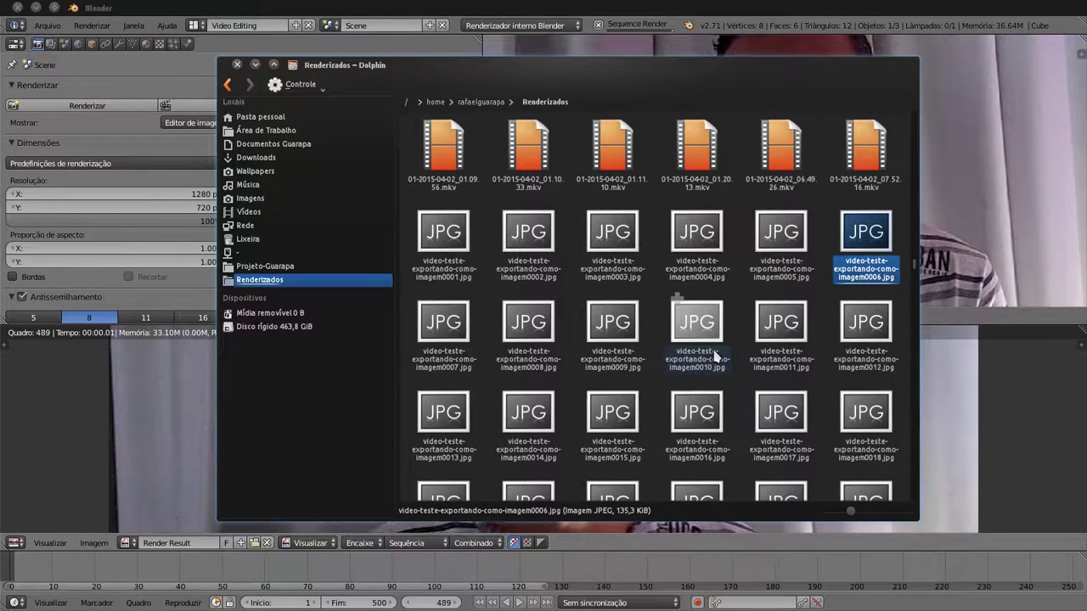
scroll(716, 357, "down", 9)
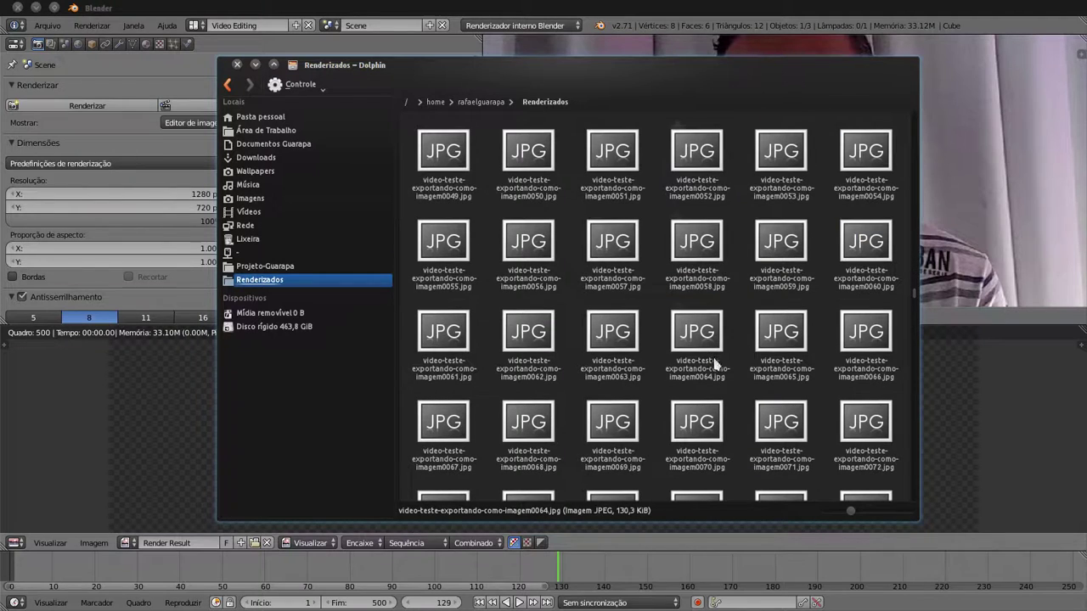
scroll(716, 366, "down", 3)
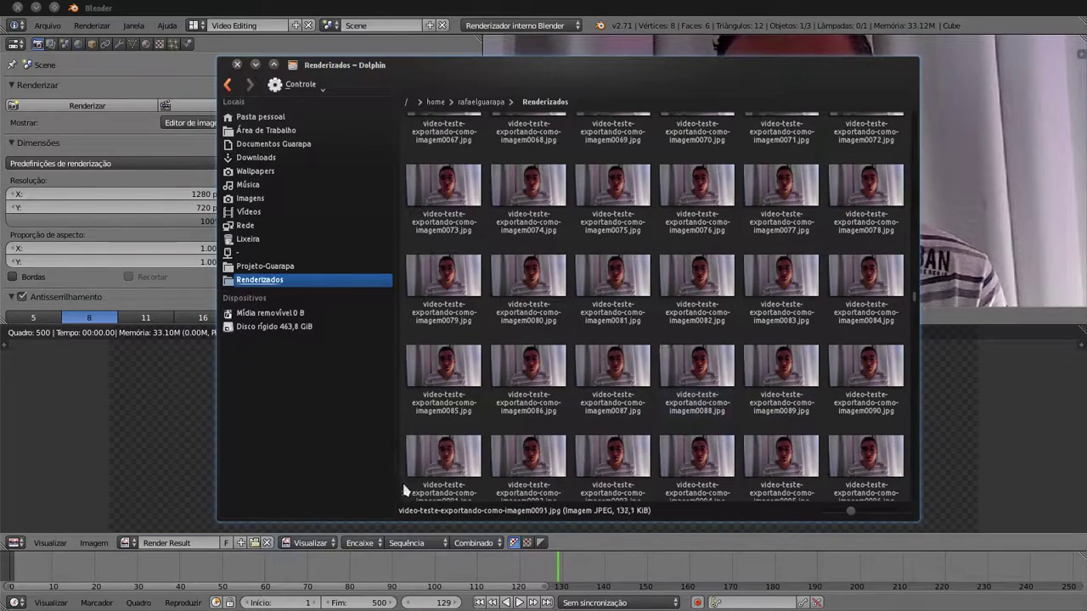
Step: Return to Blender and switch the render result area to the Video Sequence Editor
left_click(181, 490)
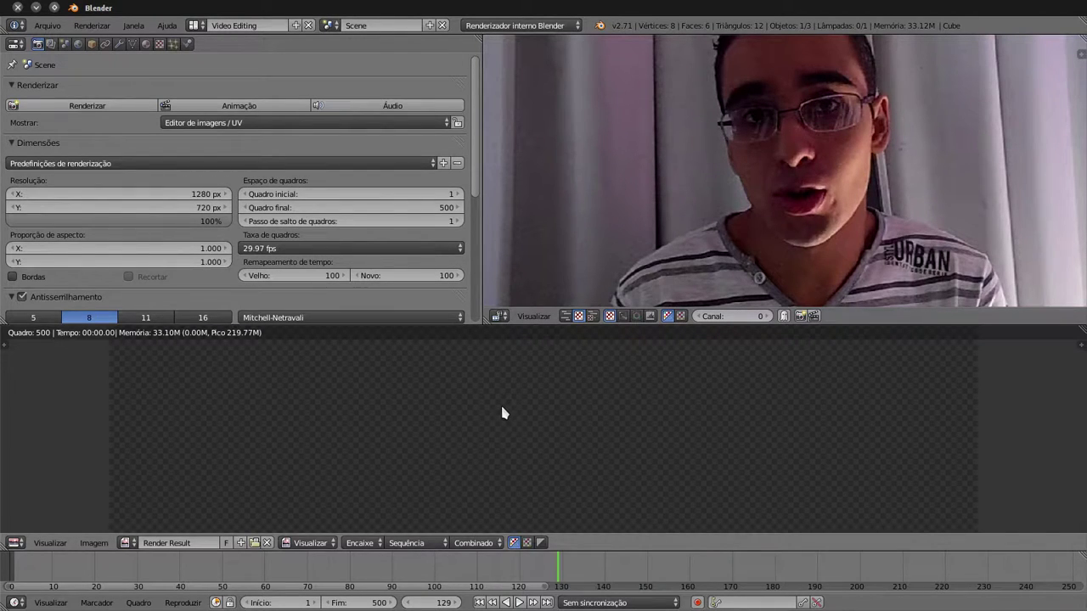
key("shift+F8")
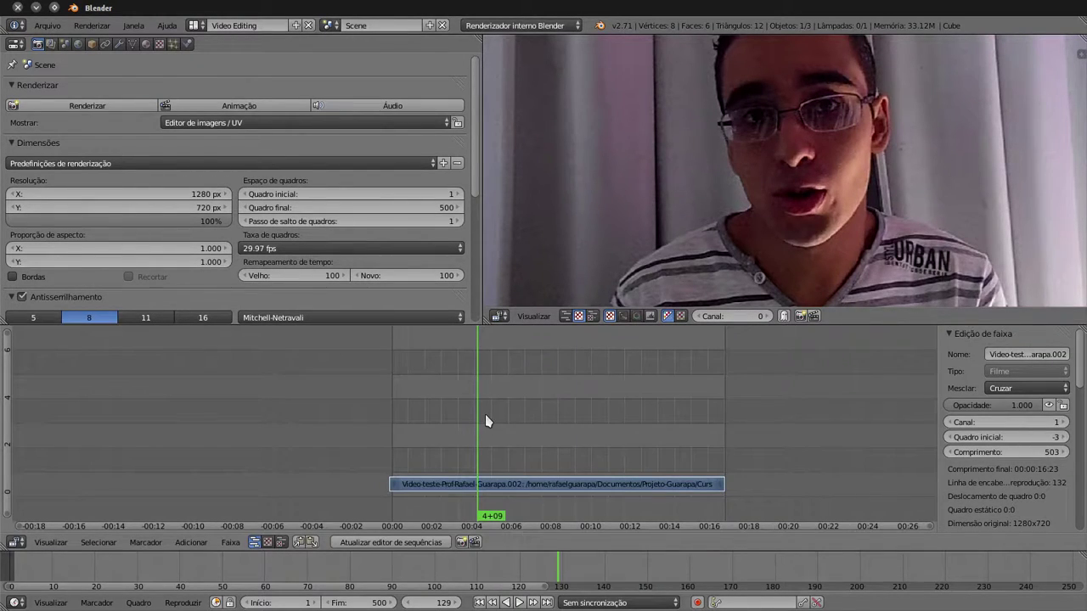
Step: Switch back to Dolphin and look through the thumbnails of the exported frames up to video-teste-exportando-como-imagem0351.jpg
mouse_move(1, 462)
left_click(18, 189)
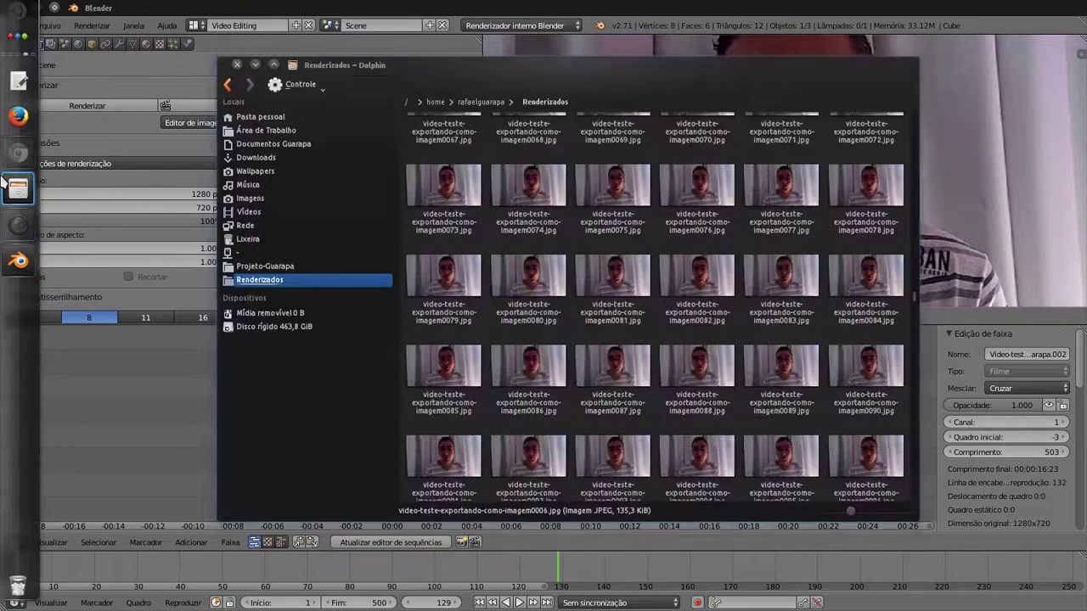
left_click(612, 367)
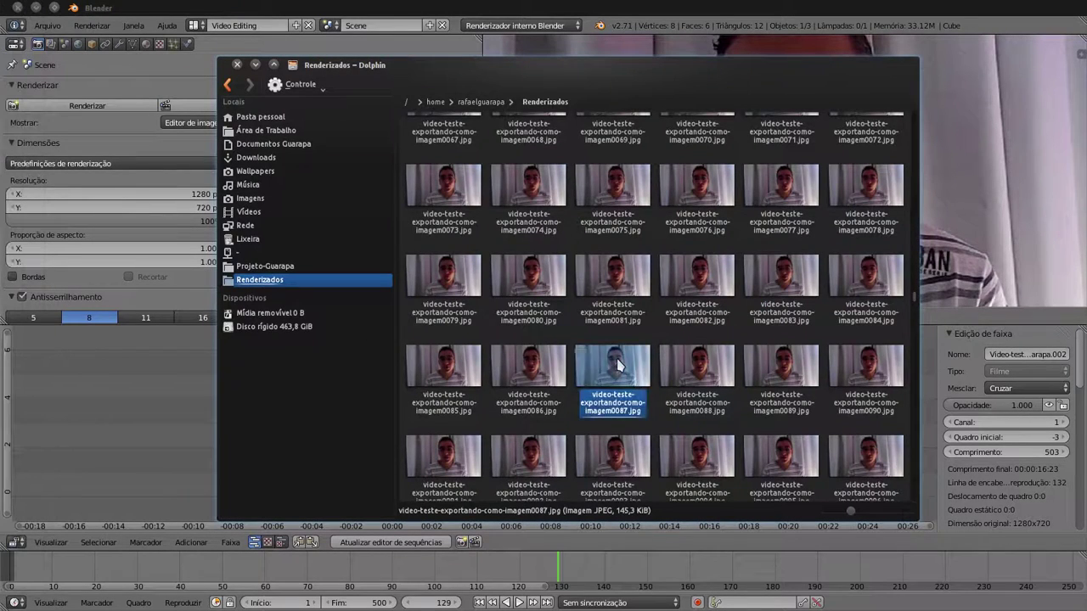
left_click(692, 473)
scroll(692, 473, "down", 10)
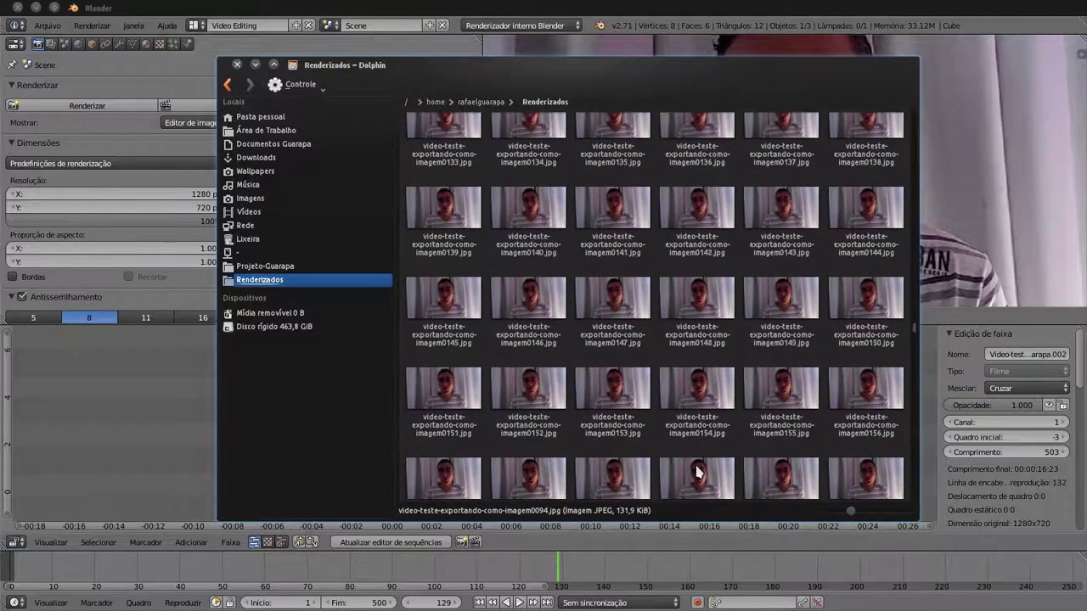
scroll(702, 469, "down", 15)
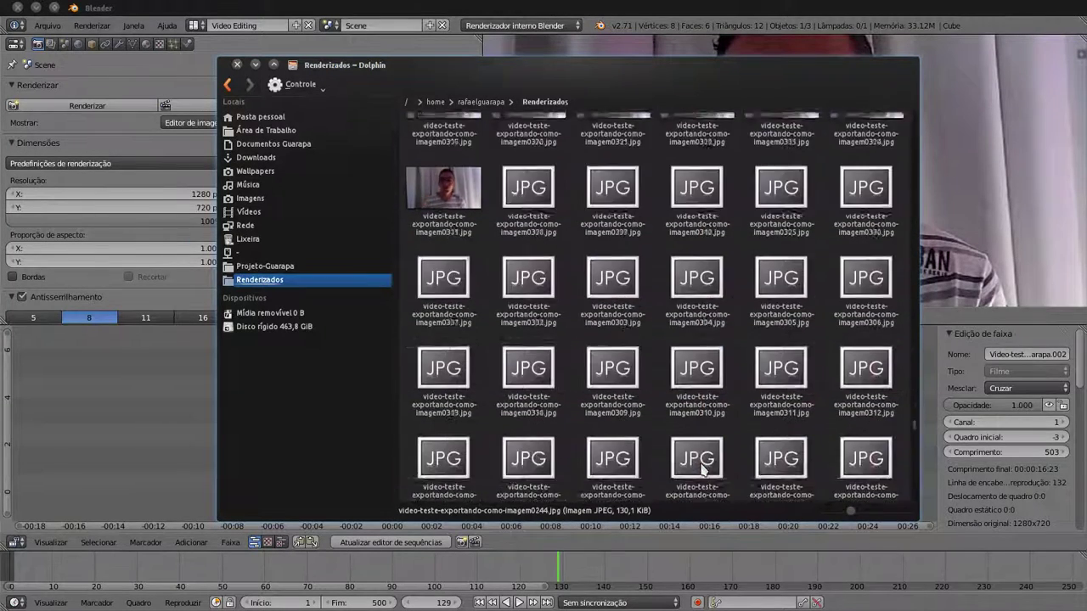
scroll(702, 470, "up", 2)
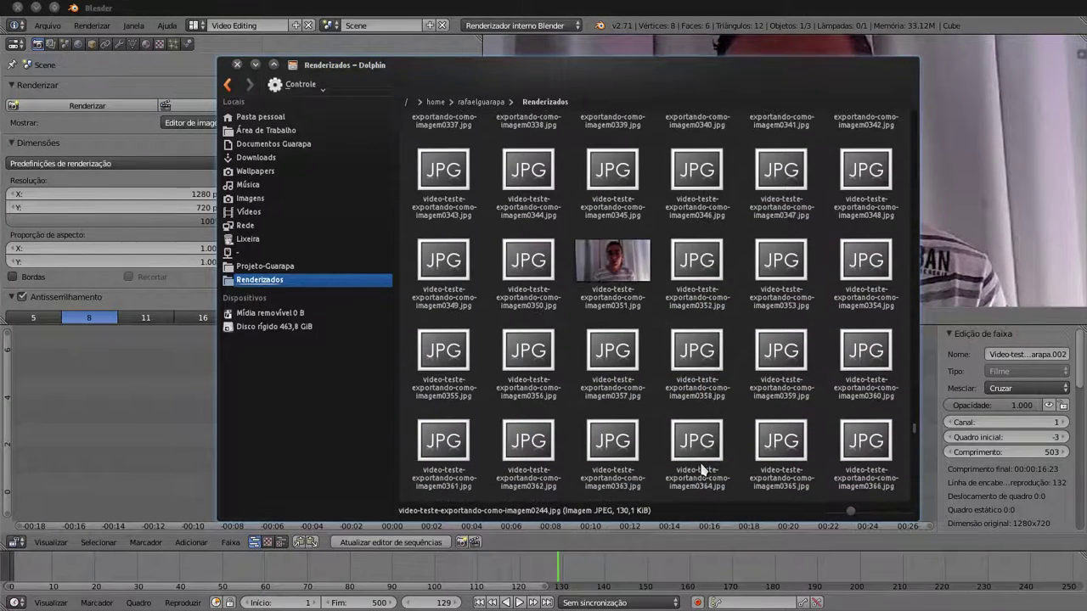
left_click(630, 297)
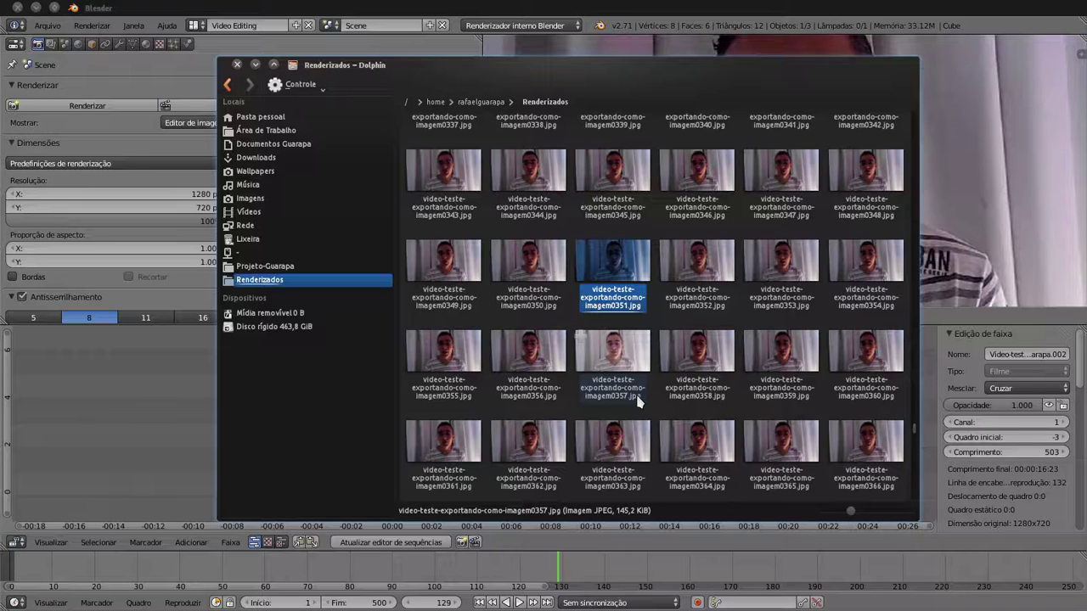
Step: Open video-teste-exportando-como-imagem0333.jpg in the image viewer, step forward through the following frames, and close the viewer
scroll(646, 391, "up", 5)
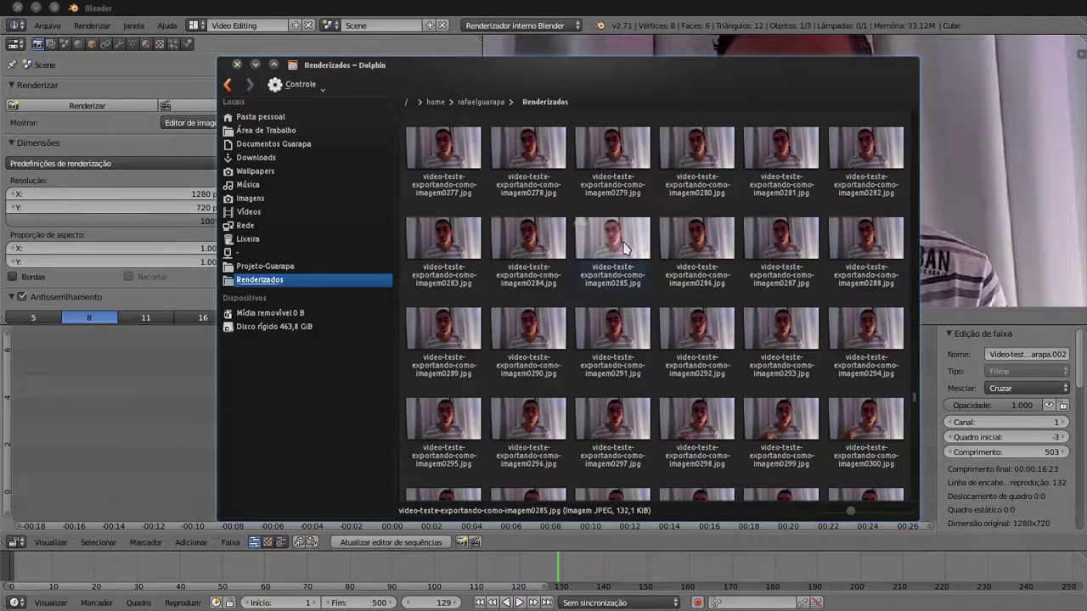
scroll(613, 351, "down", 3)
left_click(611, 409)
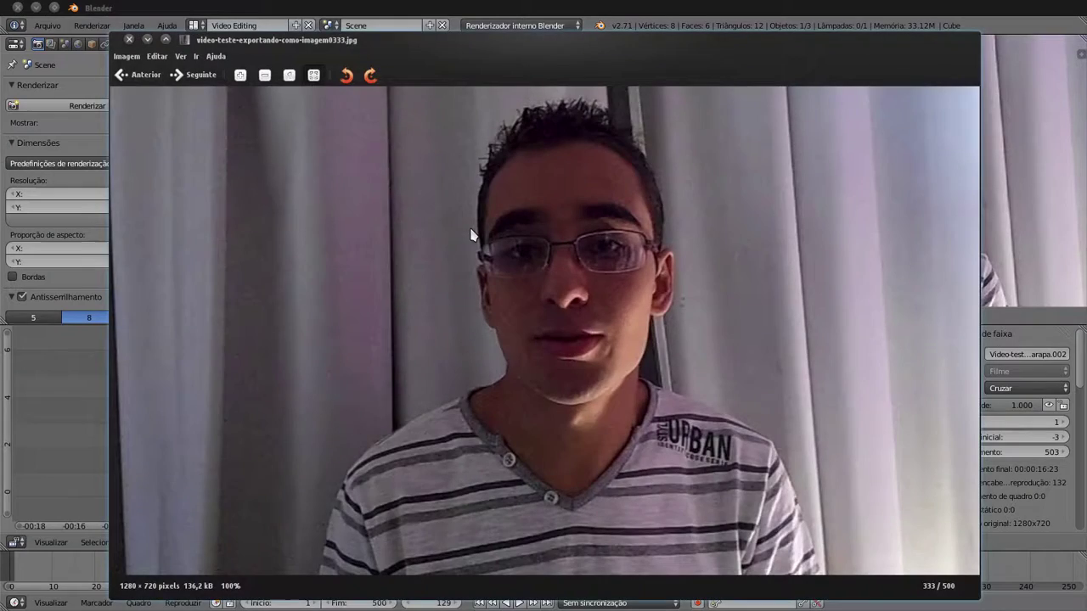
left_click(201, 75)
left_click(201, 75)
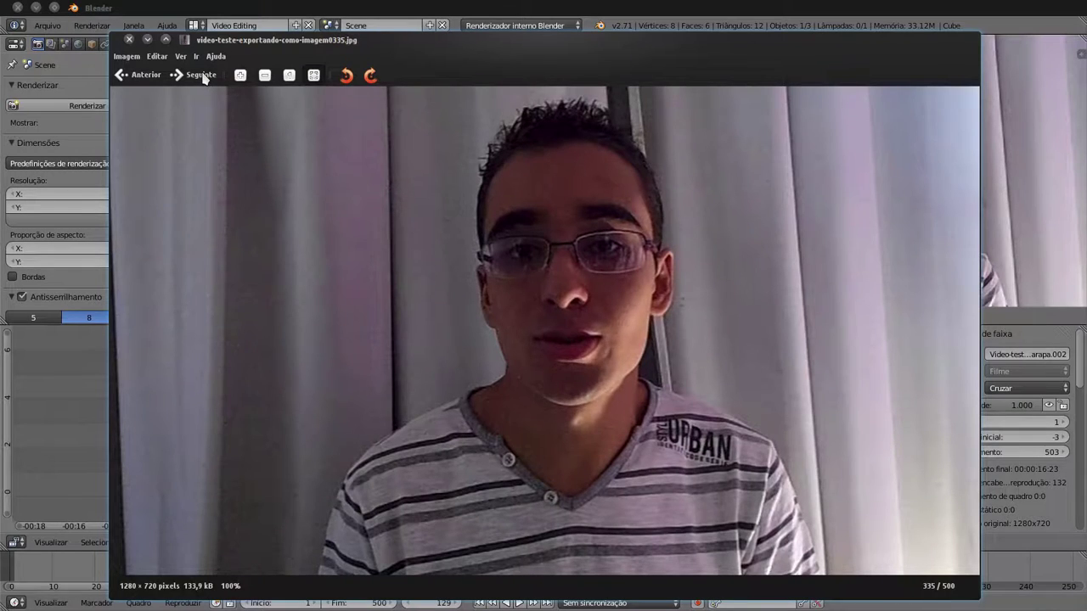
left_click(202, 75)
left_click(202, 75)
left_click(201, 75)
left_click(202, 75)
left_click(201, 75)
left_click(201, 75)
left_click(202, 75)
left_click(201, 75)
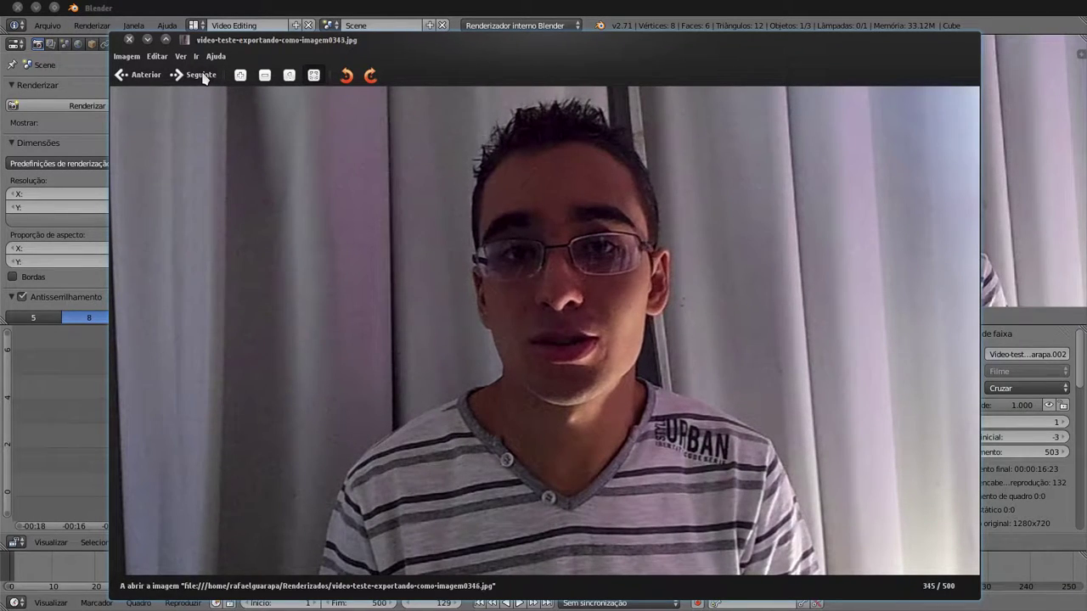
left_click(201, 75)
left_click(201, 74)
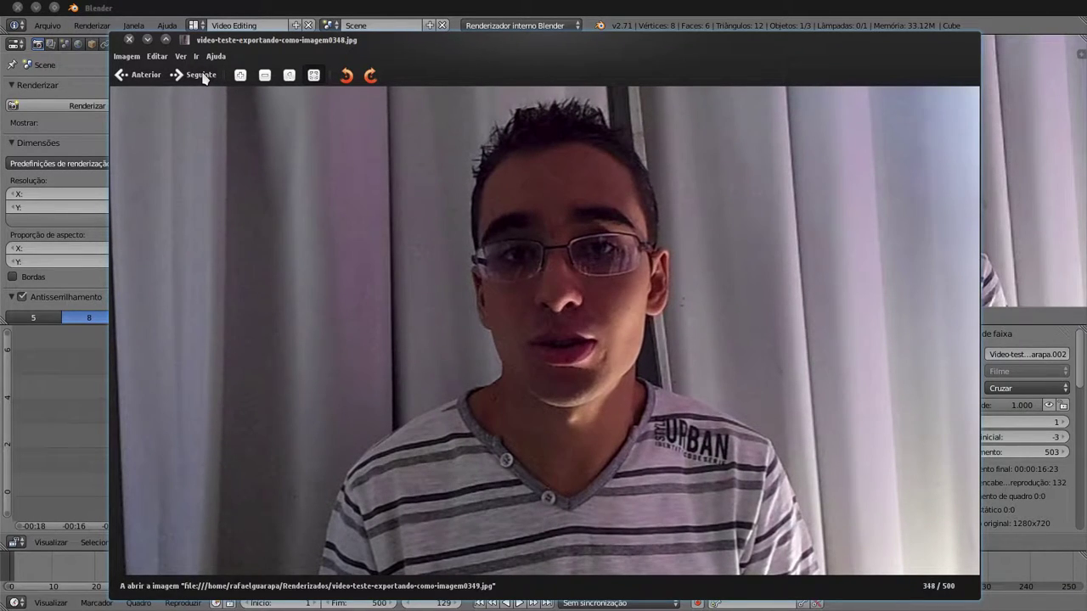
left_click(128, 39)
Step: Look over the remaining exported frames in the Renderizados folder and put the file manager away to return to Blender
left_click(677, 416)
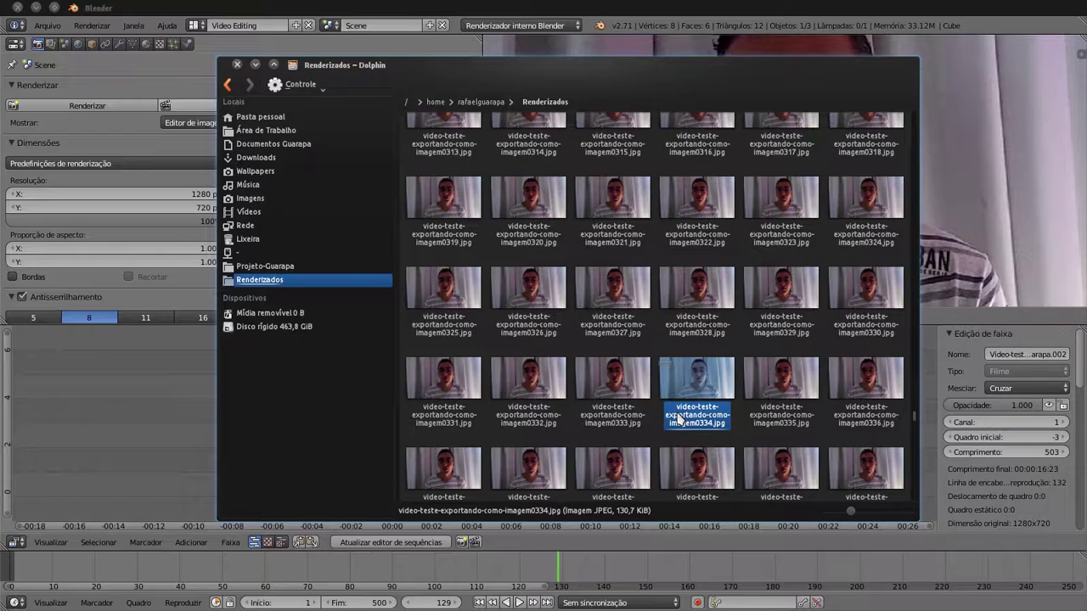
scroll(679, 417, "down", 10)
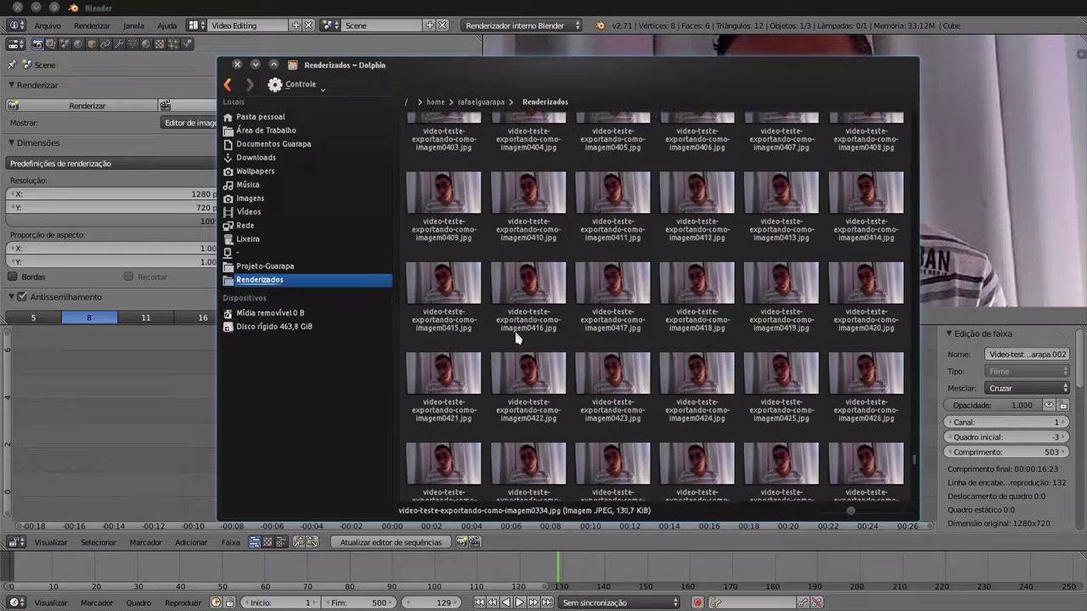
left_click(261, 72)
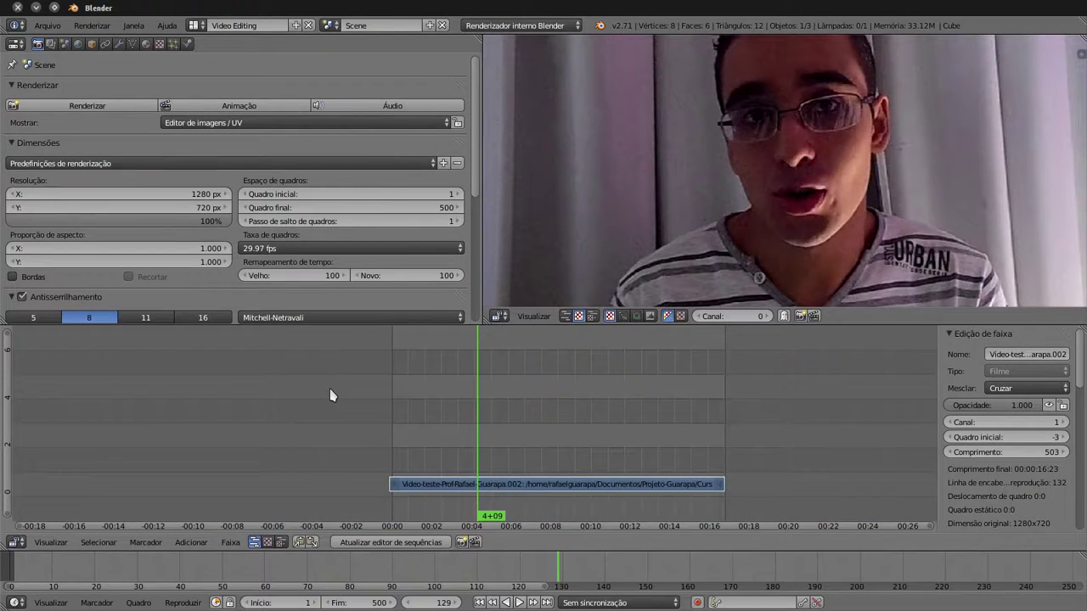